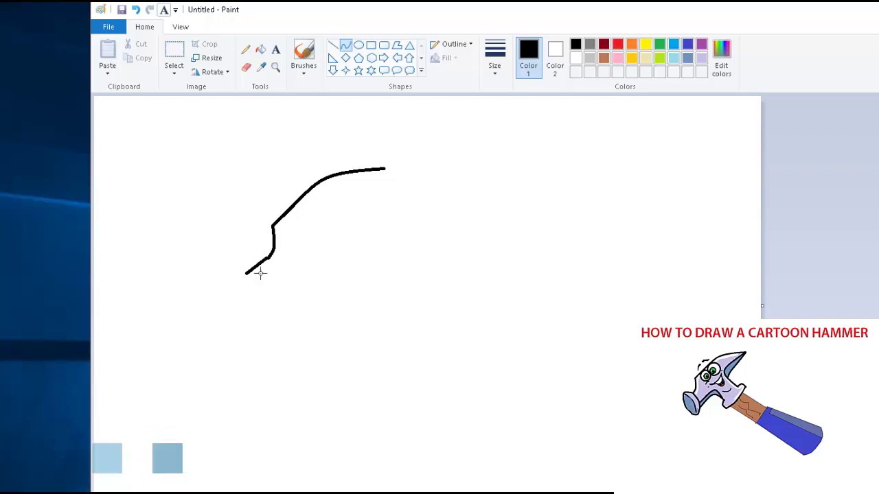
Step: Outline the hammer's oval striking face with curves at the lower-left end of the head outline
click(251, 261)
click(251, 261)
click(320, 270)
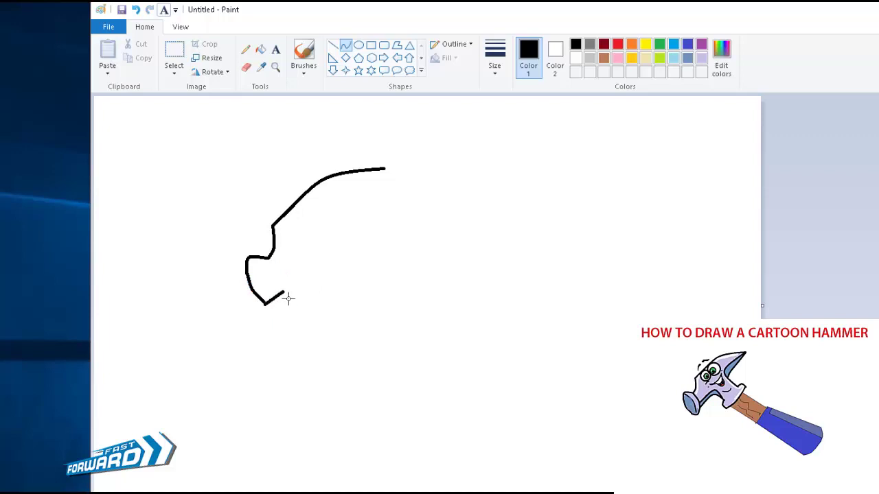
click(285, 315)
click(300, 308)
click(280, 278)
click(279, 278)
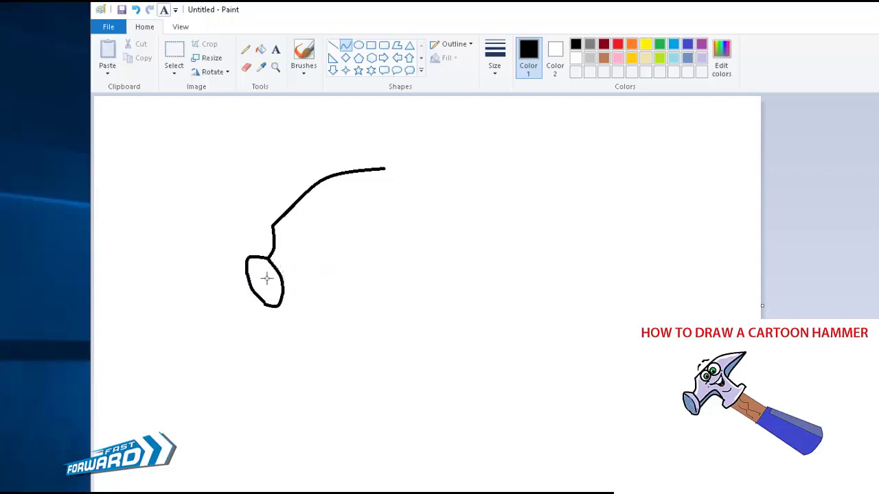
Step: Add a curved rim line inside the striking face and draw an arch for the underside of the head
drag(250, 261, 276, 303)
drag(283, 290, 337, 274)
mouse_move(309, 282)
mouse_down()
mouse_move(326, 257)
mouse_move(318, 261)
mouse_up()
click(316, 262)
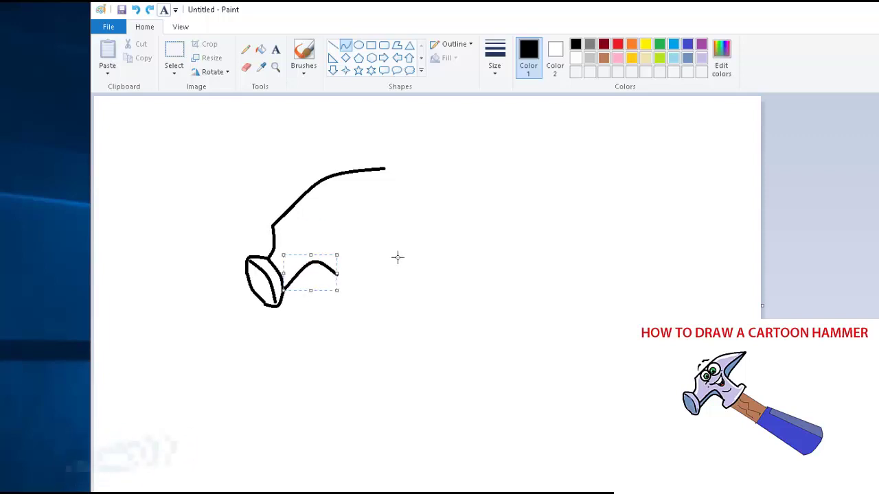
Step: Draw the pointed claw's inner and back edges, and add a second arch line along the head's underside
mouse_move(386, 169)
mouse_down()
mouse_move(369, 247)
mouse_move(354, 218)
mouse_move(343, 220)
mouse_move(355, 232)
mouse_move(339, 209)
mouse_move(330, 216)
mouse_move(382, 174)
mouse_up()
click(325, 211)
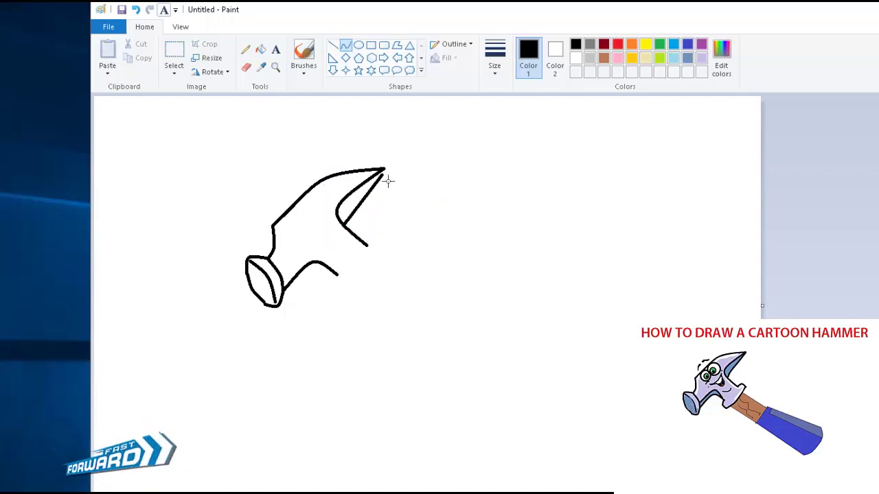
click(357, 217)
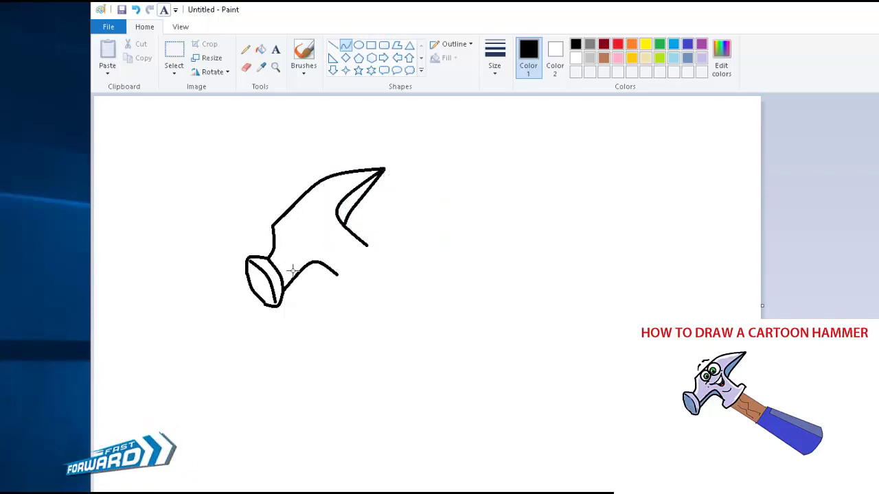
mouse_move(303, 265)
mouse_down()
mouse_move(314, 257)
mouse_move(353, 280)
mouse_move(319, 247)
mouse_up()
key(ctrl+z)
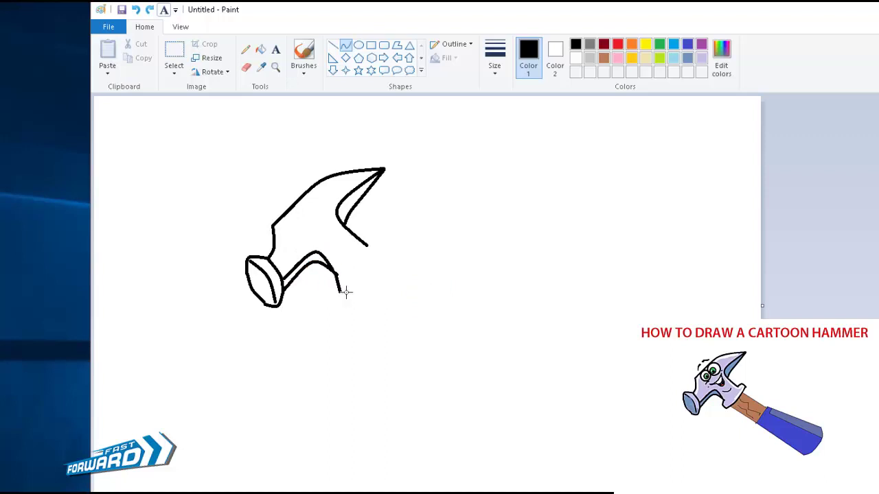
Step: Outline the handle collar with a curved end edge and a small rounded lip at each side, closing the hammer head
mouse_move(339, 288)
mouse_down()
mouse_move(400, 261)
mouse_move(381, 247)
mouse_up()
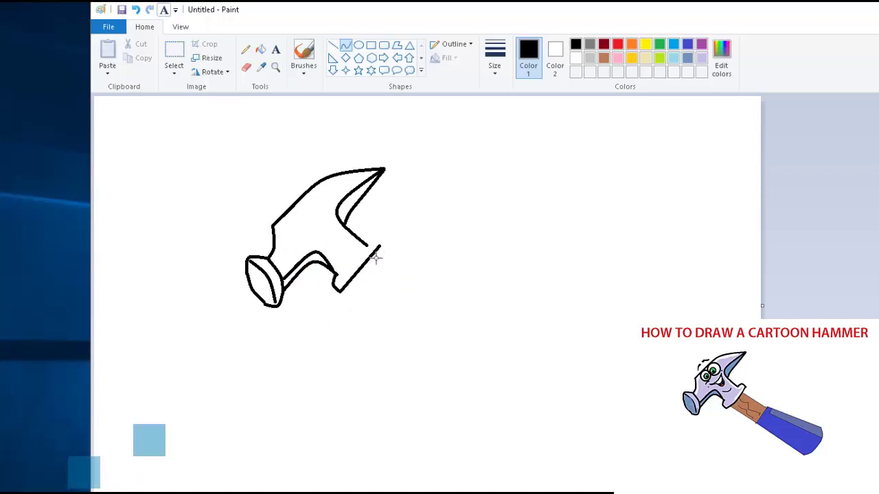
click(377, 247)
click(368, 273)
key(ctrl+z)
drag(341, 293, 366, 281)
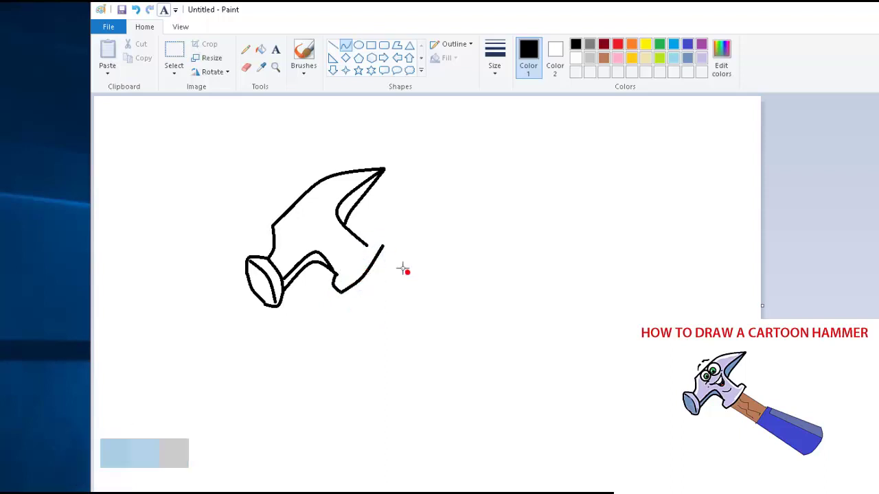
mouse_move(367, 245)
mouse_down()
mouse_move(389, 253)
mouse_move(382, 246)
mouse_up()
drag(374, 246, 384, 246)
key(ctrl+z)
drag(376, 243, 382, 243)
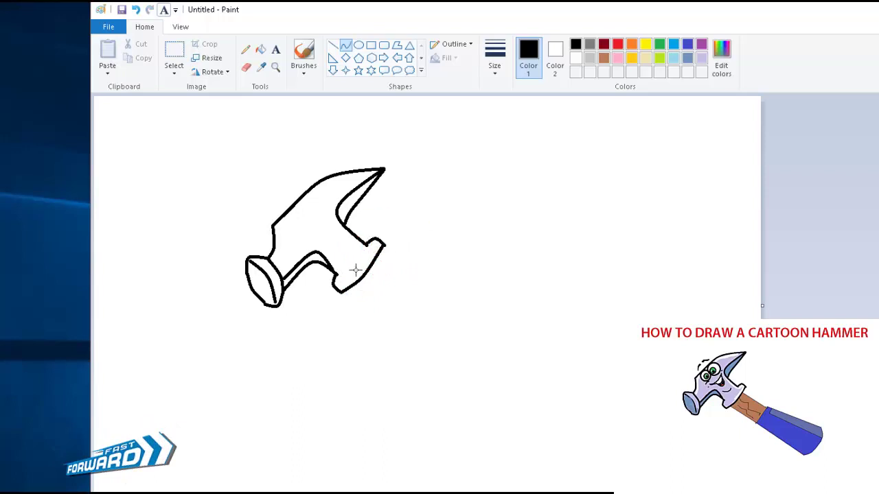
key(ctrl+z)
mouse_move(353, 269)
mouse_down()
mouse_move(349, 276)
mouse_move(361, 257)
mouse_up()
key(ctrl+z)
key(ctrl+z)
key(ctrl+z)
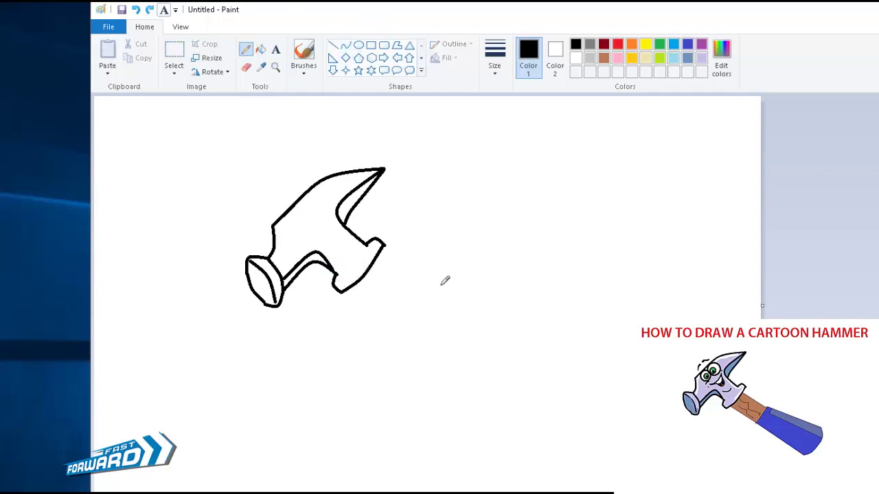
Step: Draw two touching oval eyes along the head's upper-left edge, a smaller one and a larger one
scroll(445, 280, up, 1)
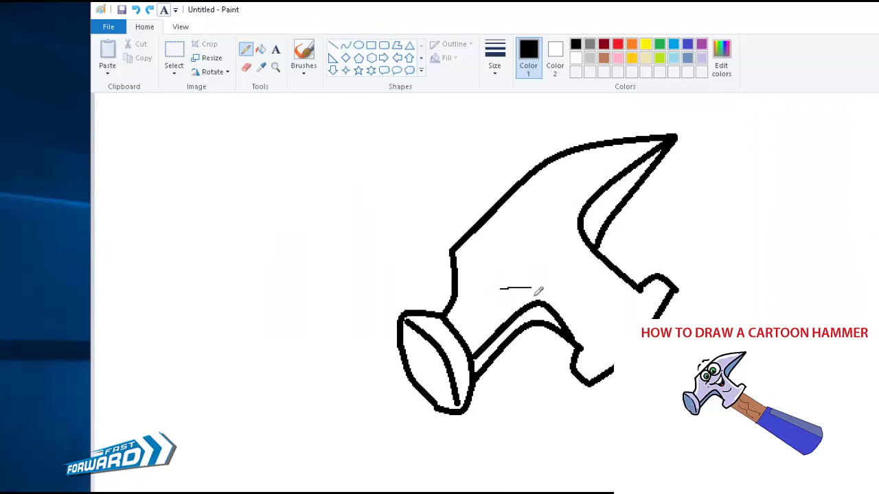
key(ctrl+z)
click(358, 44)
mouse_move(488, 248)
mouse_down()
mouse_move(513, 302)
mouse_move(552, 294)
mouse_move(512, 273)
mouse_move(475, 229)
mouse_up()
key(ctrl+z)
drag(482, 246, 531, 228)
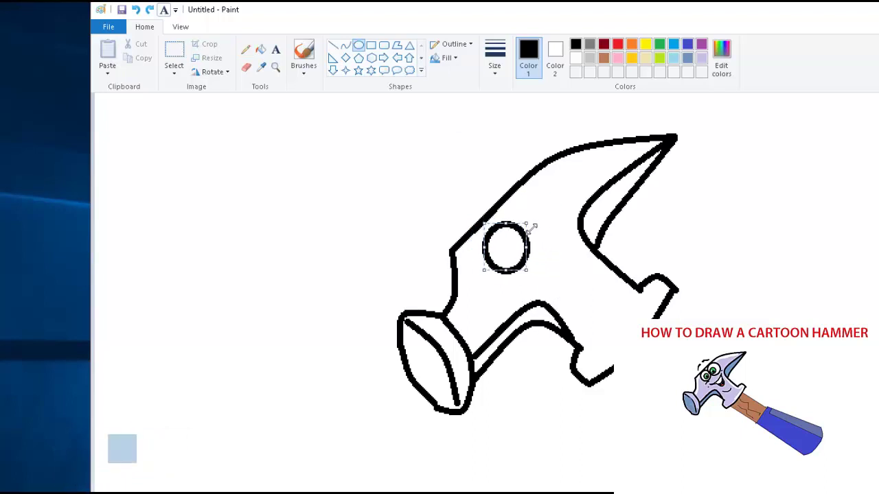
drag(509, 256, 502, 250)
click(541, 262)
drag(504, 197, 562, 253)
drag(541, 240, 545, 227)
click(563, 256)
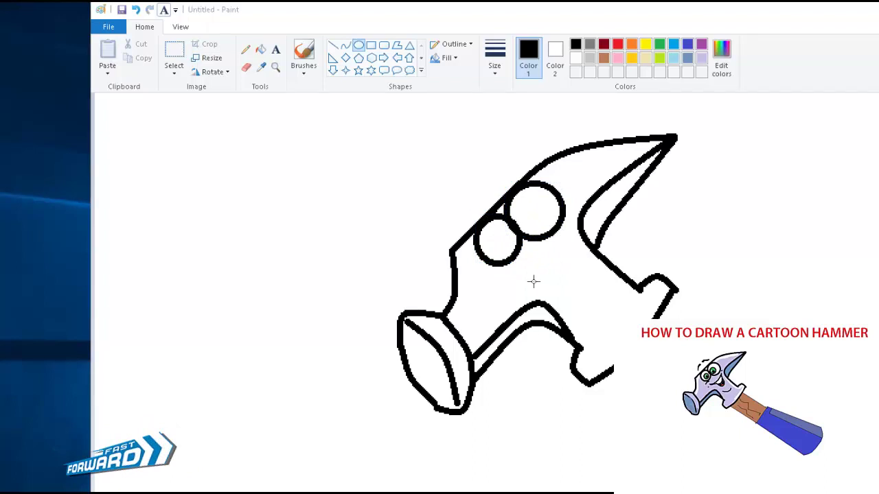
Step: Set the outline to the second-thinnest size and draw an iris oval inside each eye
drag(489, 230, 515, 259)
key(ctrl+z)
click(494, 63)
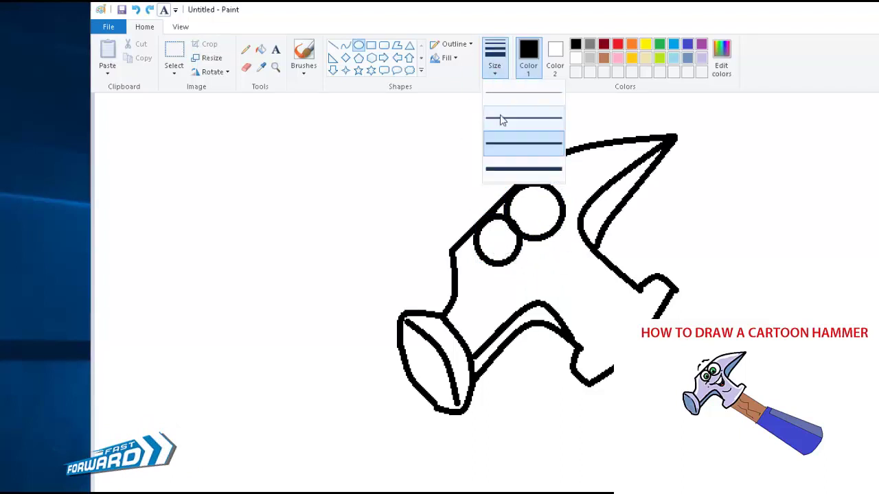
click(500, 119)
drag(488, 229, 513, 257)
click(520, 208)
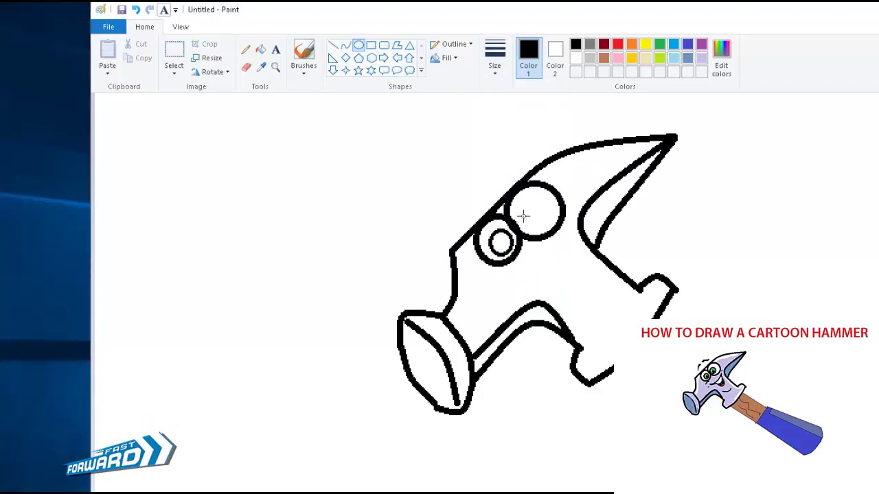
mouse_move(518, 211)
mouse_down()
mouse_move(545, 240)
mouse_move(534, 225)
mouse_up()
click(544, 257)
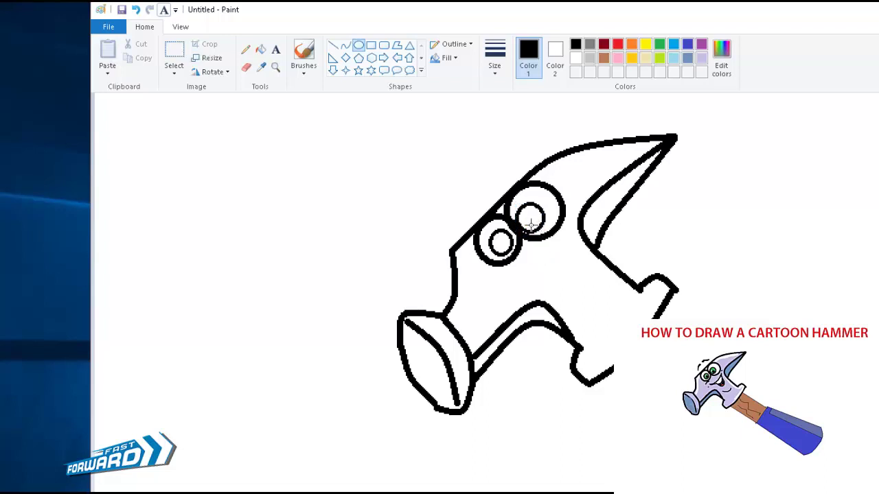
Step: Draw a thin-lined pupil circle and a smaller highlight circle inside each iris
click(494, 58)
click(502, 143)
mouse_move(520, 215)
mouse_down()
mouse_move(528, 224)
mouse_move(503, 246)
mouse_up()
click(612, 290)
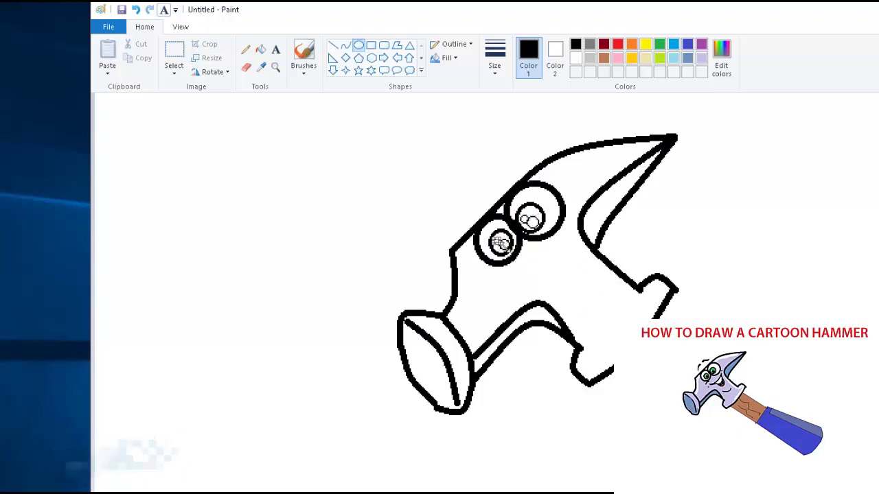
click(245, 49)
click(469, 218)
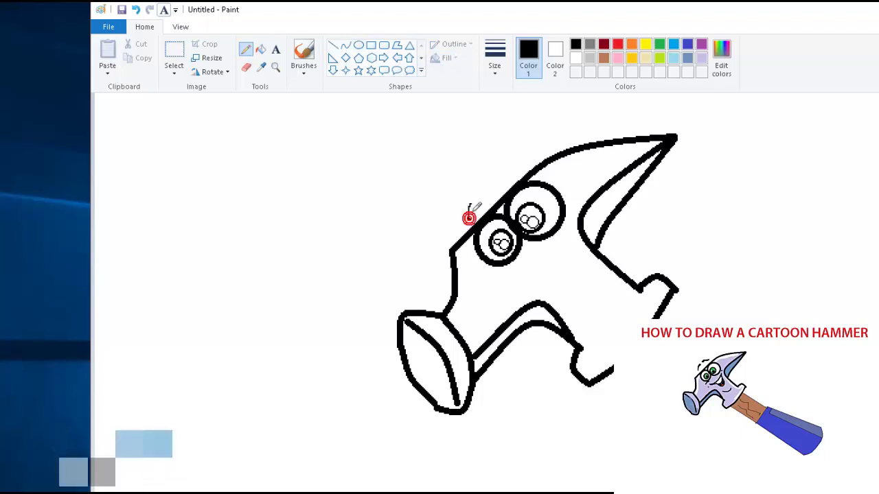
click(303, 65)
click(333, 143)
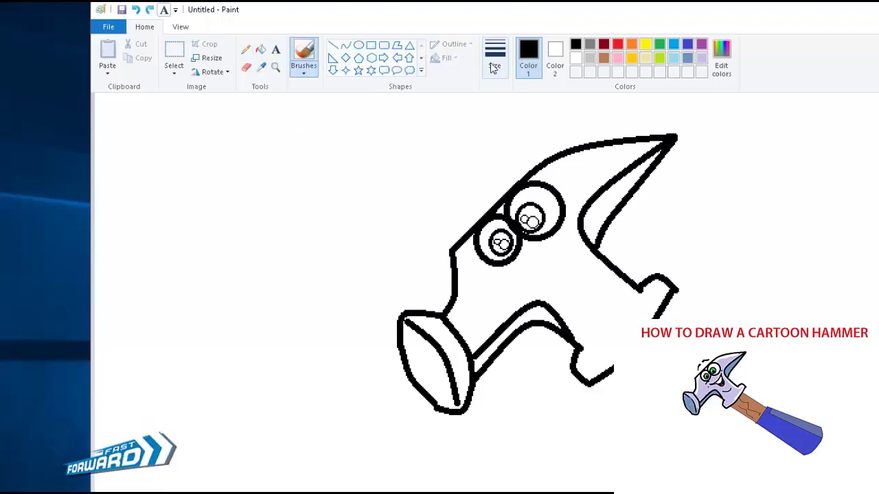
click(493, 66)
click(528, 91)
click(303, 65)
click(303, 142)
click(494, 65)
click(521, 143)
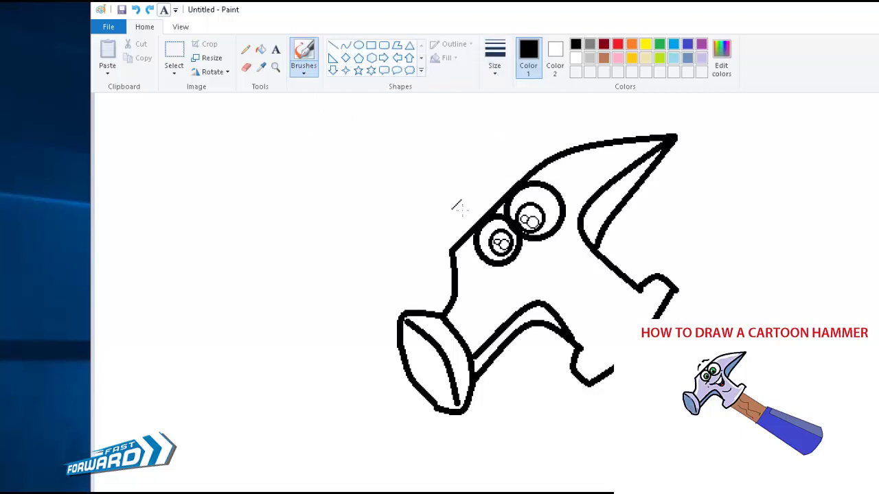
Step: Paint two short black eyebrow strokes outside the head above the eyes with a brush
click(304, 65)
click(331, 143)
click(488, 179)
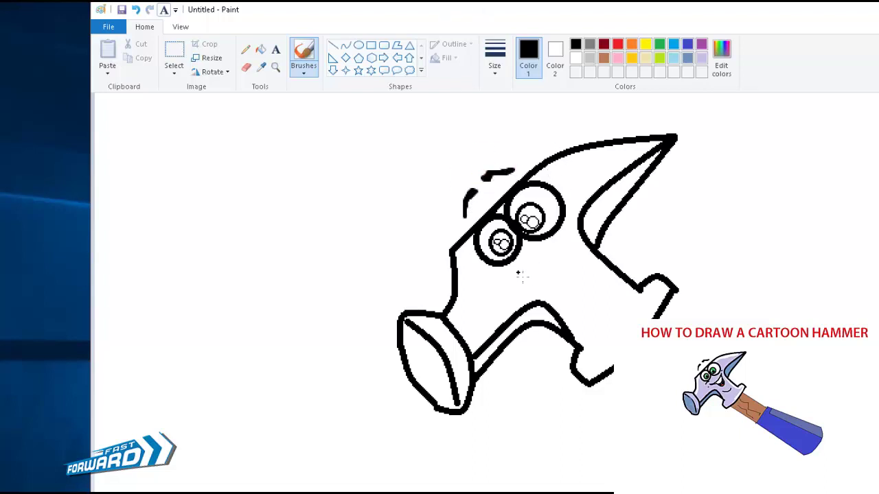
Step: Draw an open smiling mouth with teeth and tongue below the eyes, and add cheek marks and a chin line
mouse_move(517, 277)
mouse_down()
mouse_move(554, 267)
mouse_move(567, 232)
mouse_up()
mouse_move(517, 278)
mouse_down()
mouse_move(547, 280)
mouse_move(566, 290)
mouse_move(585, 281)
mouse_move(569, 231)
mouse_move(575, 275)
mouse_up()
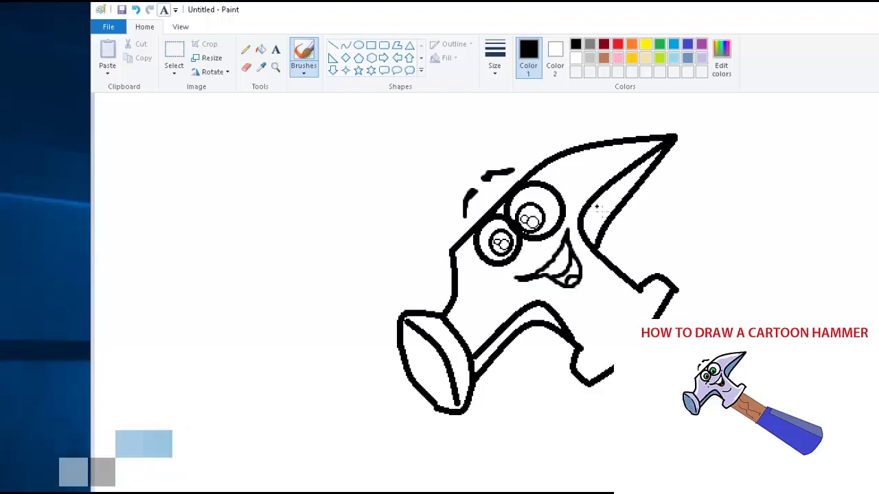
drag(499, 277, 512, 266)
click(569, 218)
click(509, 291)
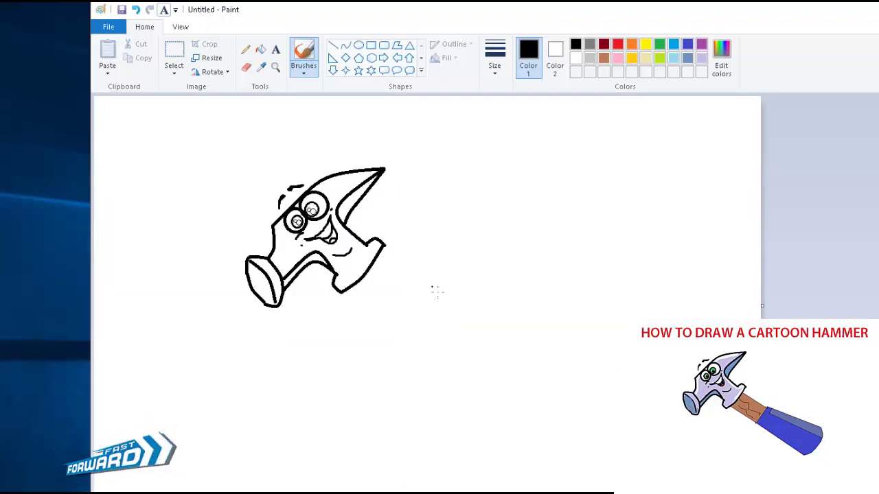
Step: Fill the tongue inside the mouth with red
click(260, 52)
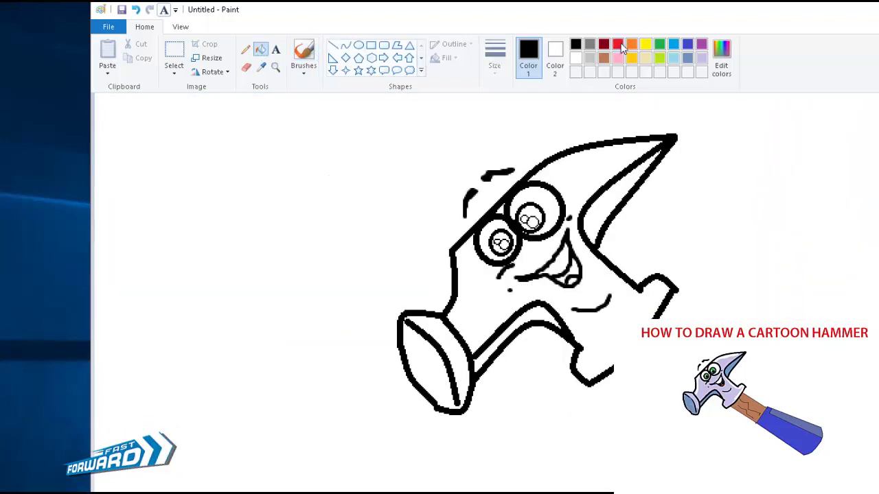
click(618, 44)
click(575, 286)
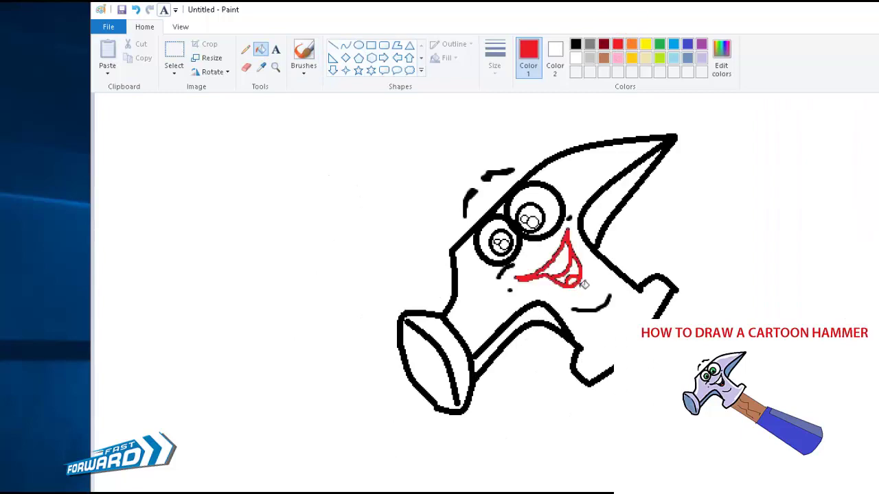
key(ctrl+z)
click(573, 287)
key(ctrl+z)
scroll(656, 303, up, 1)
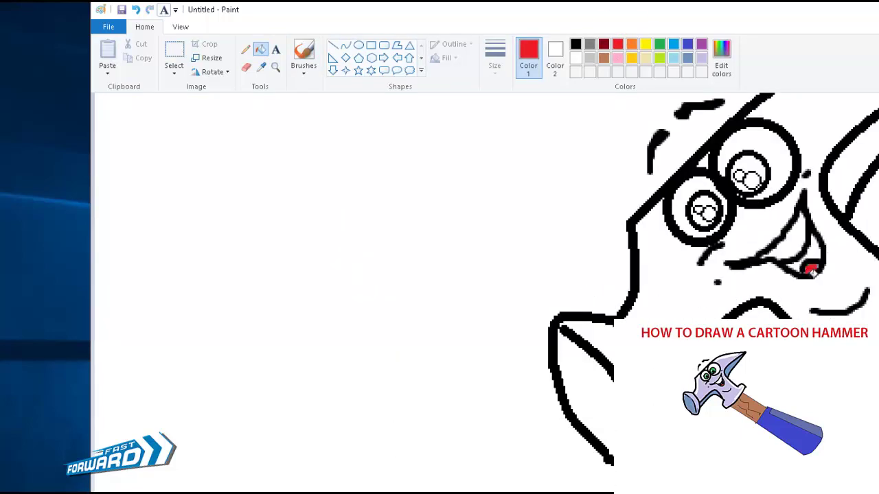
scroll(804, 273, down, 1)
Step: Fill both irises with green and both pupils with black, leaving the small highlight circles white
click(575, 46)
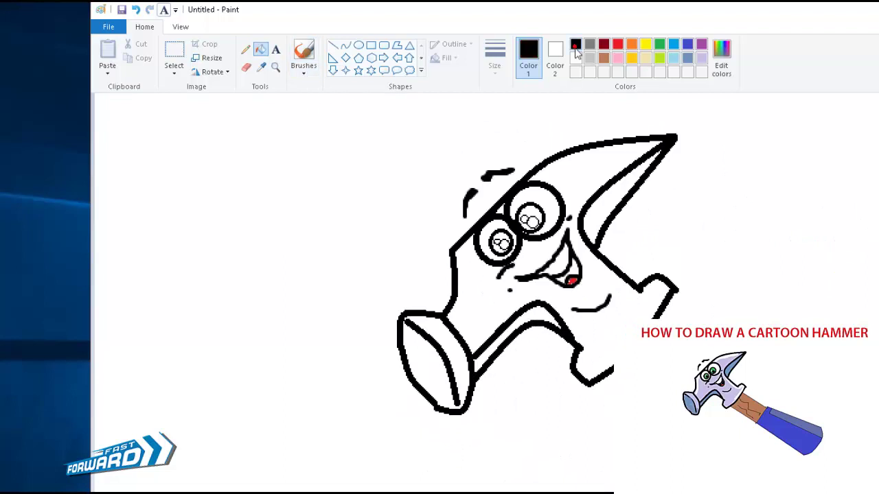
click(659, 45)
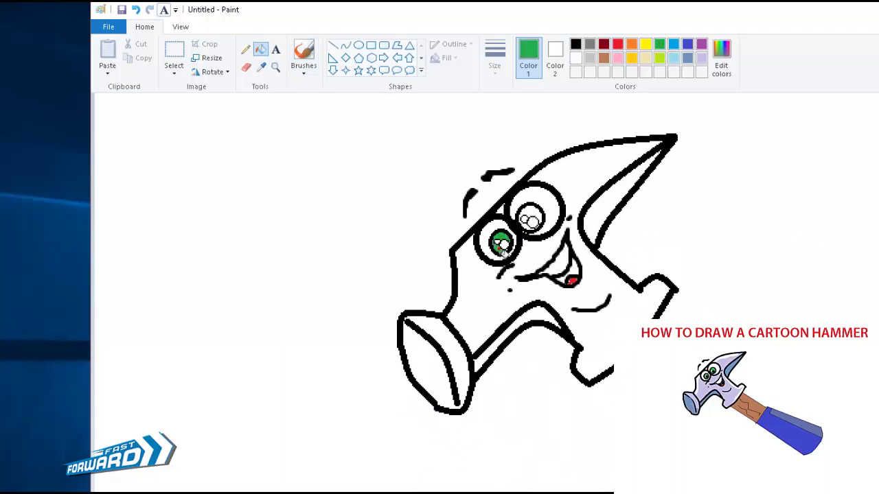
click(530, 220)
click(532, 221)
click(575, 45)
click(530, 221)
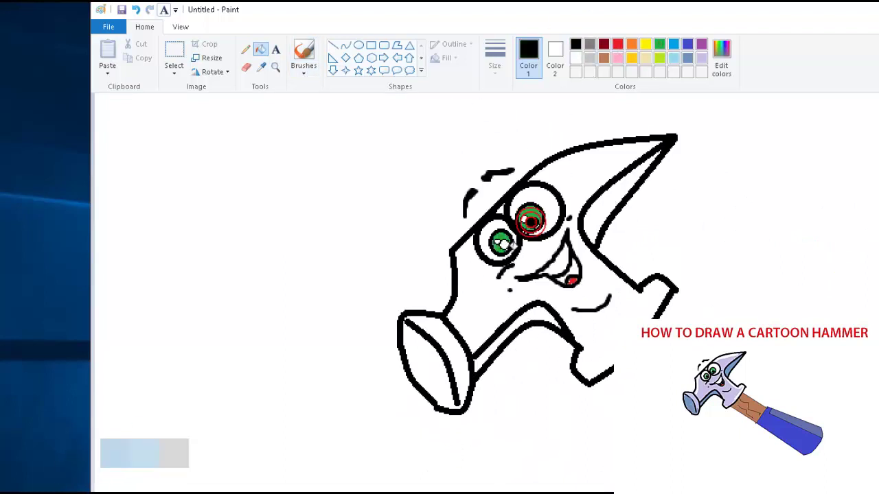
click(506, 245)
click(530, 219)
Step: Fill the hammer head and its striking face with lavender
click(687, 58)
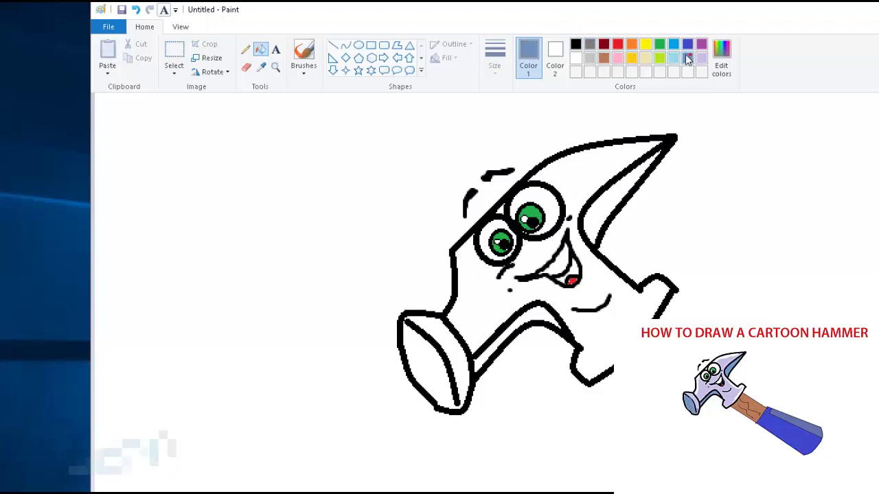
click(494, 308)
click(446, 357)
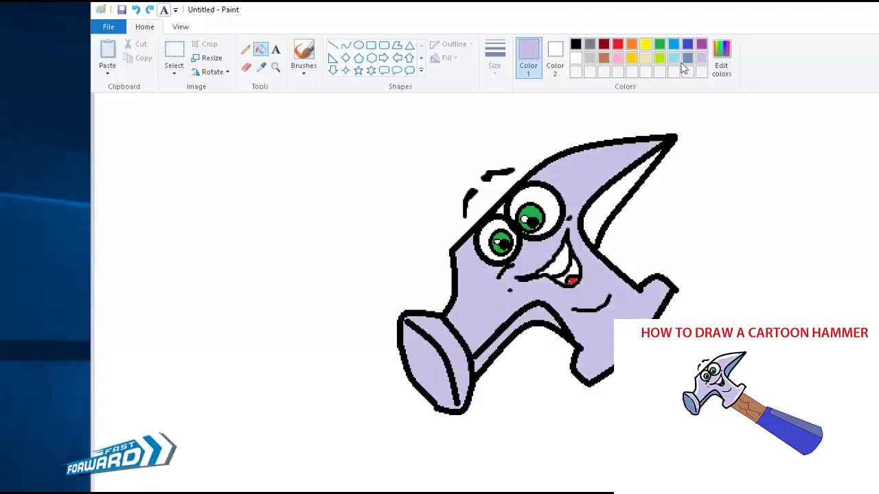
Step: Fill the shaded strip under the head and the inner side of the claw with blue-gray
click(687, 58)
click(533, 316)
click(612, 195)
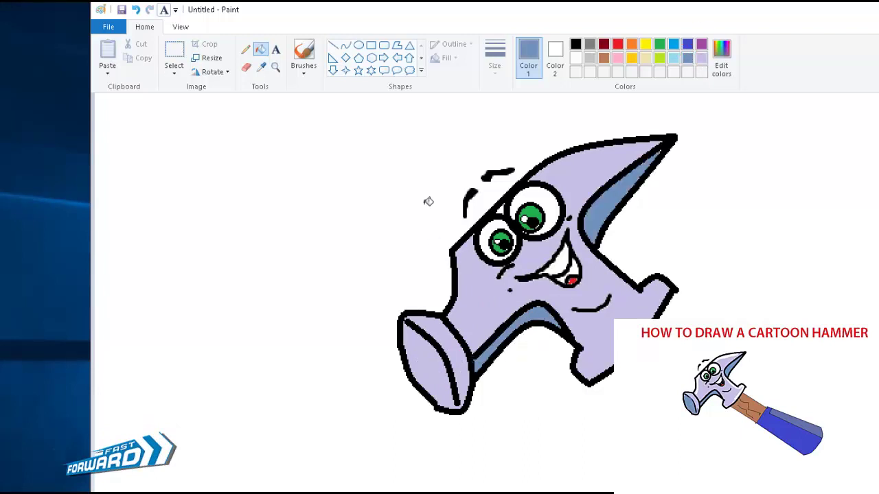
Step: Shade the front of the striking face with blue-gray brush strokes
click(306, 69)
click(307, 119)
drag(406, 331, 415, 349)
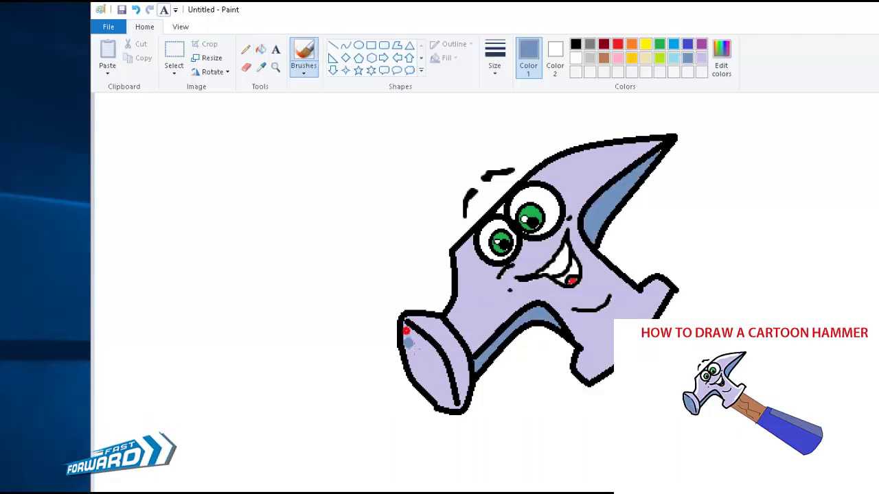
ctrl+scroll(415, 340, down, 2)
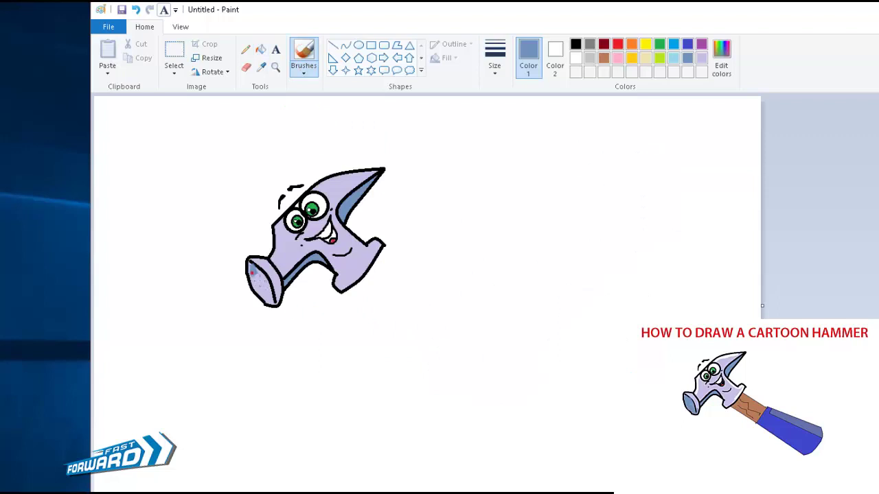
ctrl+scroll(252, 273, up, 2)
scroll(392, 308, down, 2)
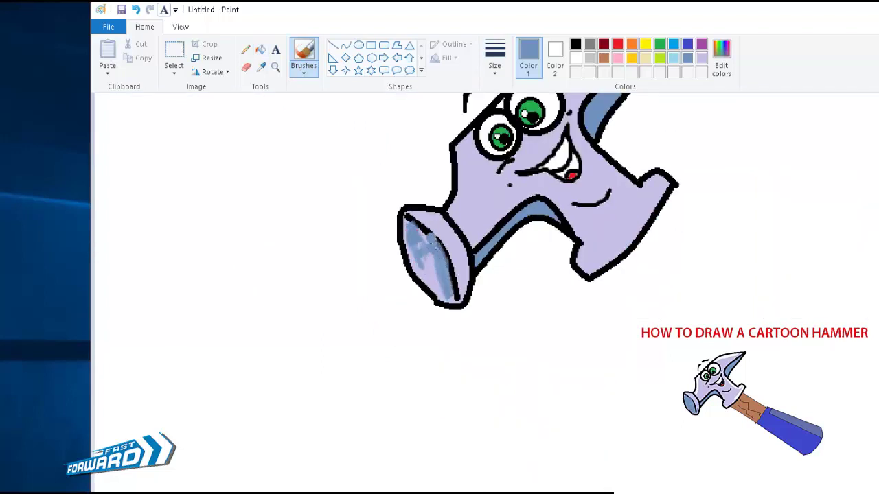
Step: Finish the blue-gray shading on the striking face and brush white highlights along the hammer head's outer and upper edges
mouse_move(429, 244)
mouse_down()
mouse_move(441, 297)
mouse_move(457, 303)
mouse_move(414, 235)
mouse_move(453, 263)
mouse_move(477, 295)
mouse_move(466, 281)
mouse_move(473, 301)
mouse_up()
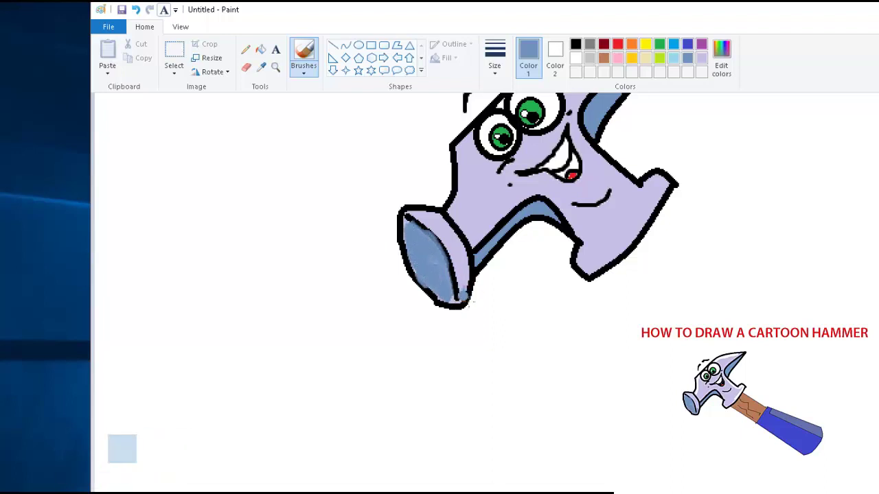
scroll(473, 301, up, 3)
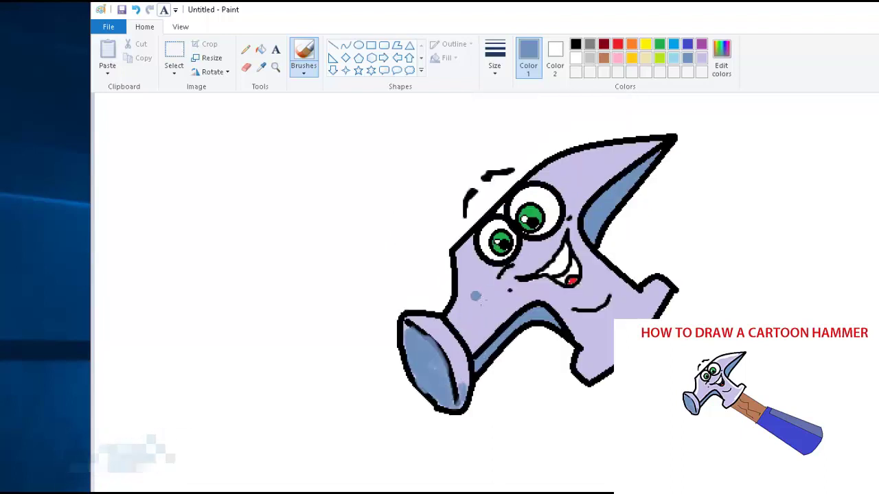
click(575, 58)
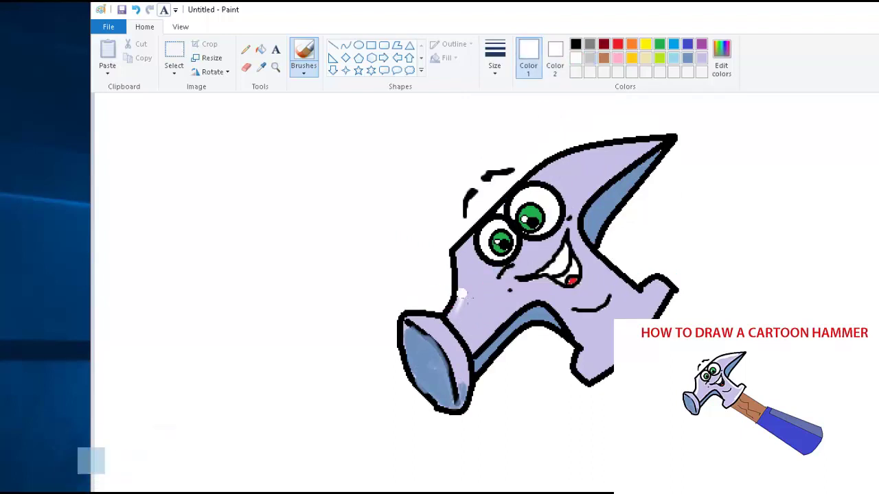
drag(462, 295, 468, 243)
mouse_move(540, 176)
mouse_down()
mouse_move(623, 149)
mouse_move(567, 162)
mouse_up()
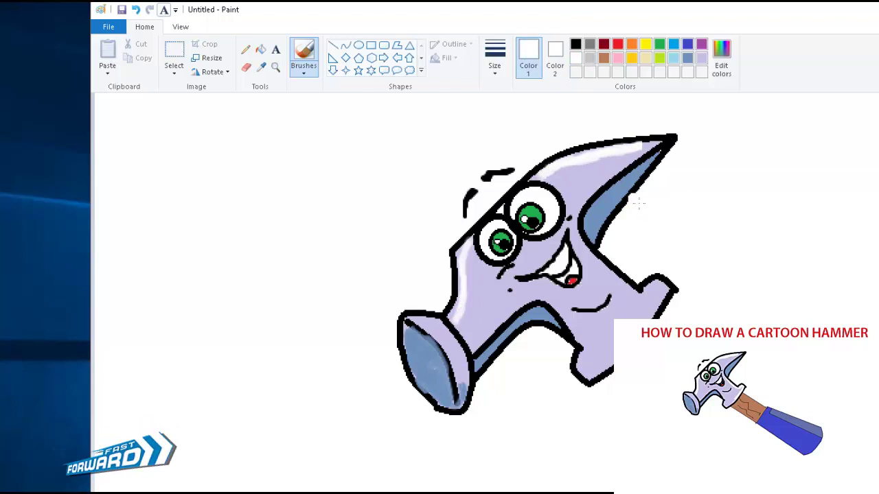
Step: Fill the open area of the mouth around the red tongue with black
click(261, 49)
click(575, 44)
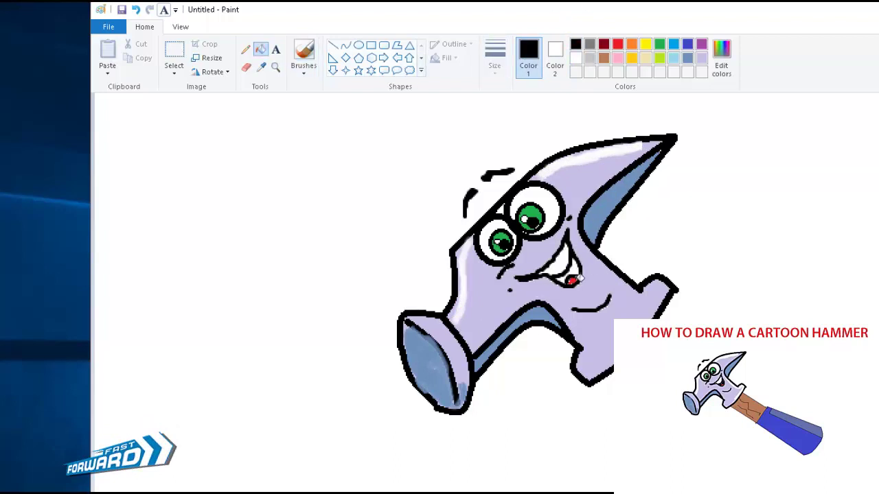
scroll(606, 268, down, 1)
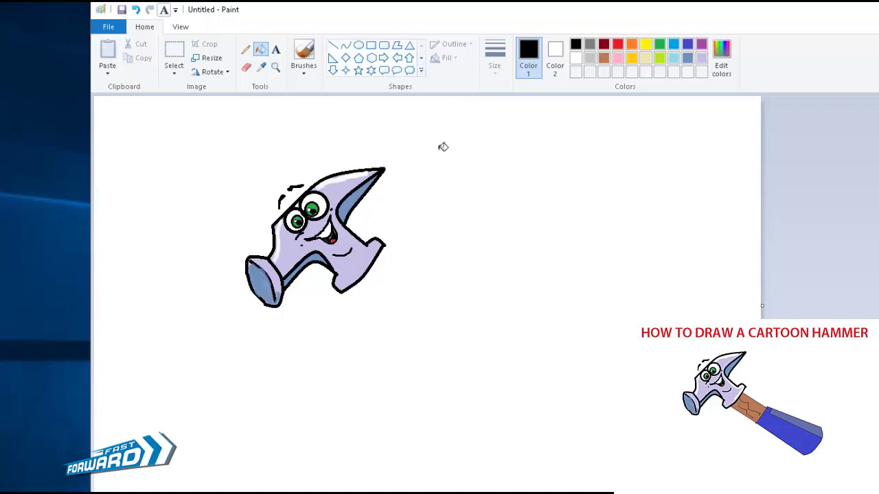
Step: Brush white highlights along the head's edge below the claw and along the rim of the handle socket
click(304, 68)
click(306, 118)
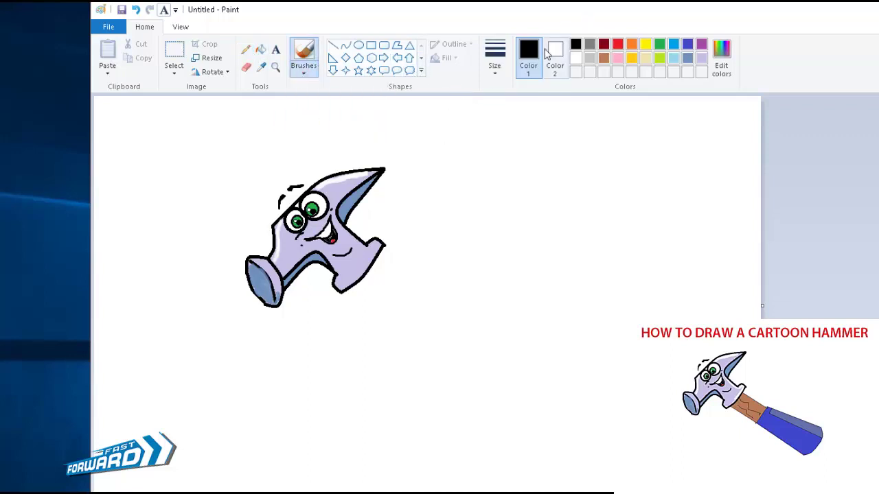
scroll(442, 225, up, 1)
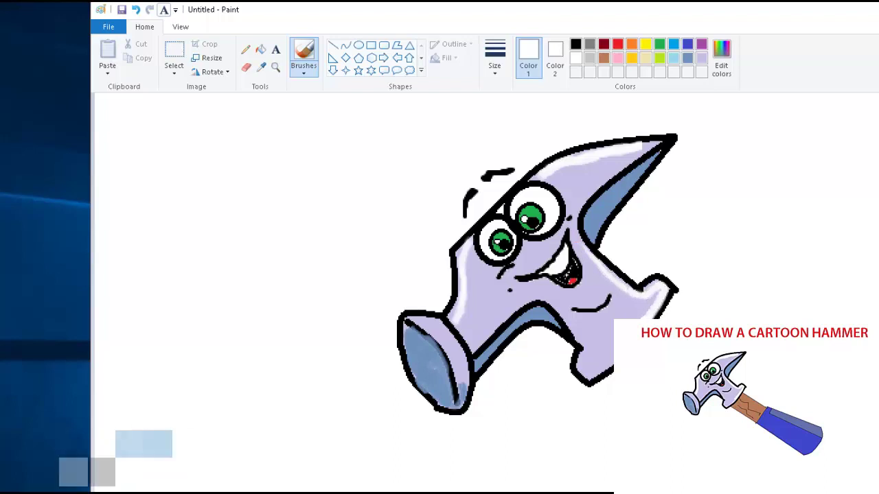
Step: Draw the neck in thin black straight lines, with two parallel sides leaving the head and a cross line closing it
scroll(598, 284, down, 1)
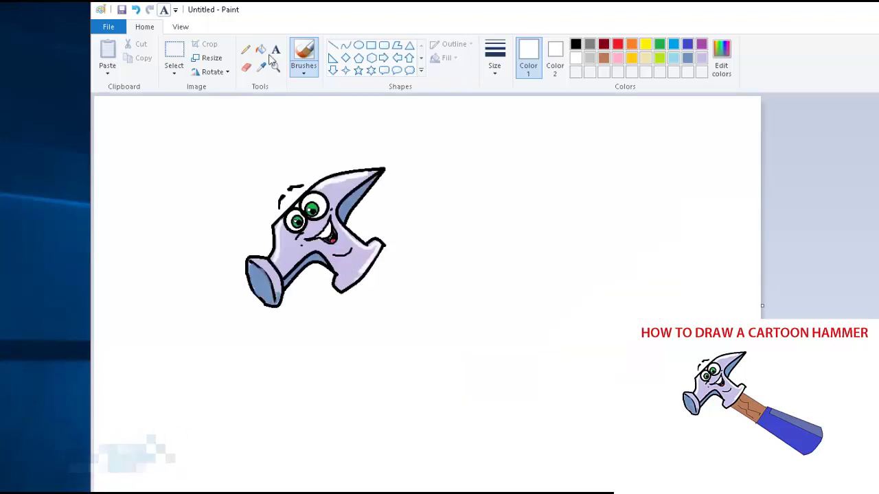
click(246, 50)
click(575, 45)
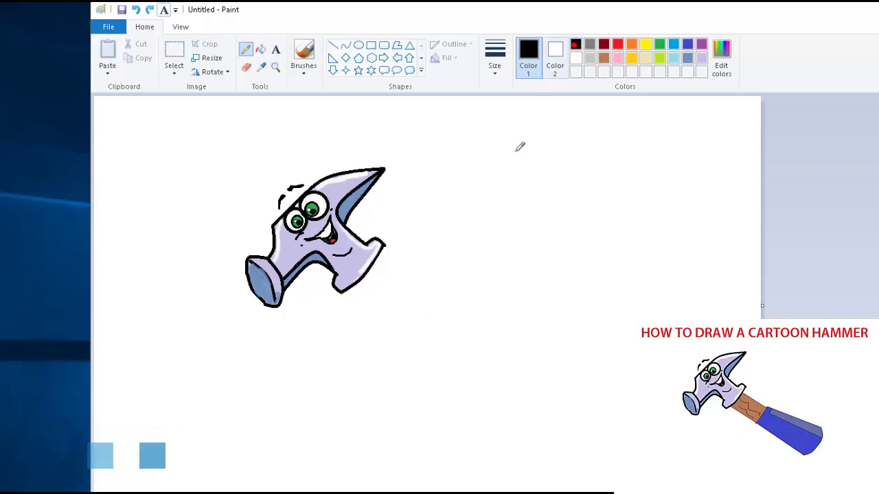
key(ctrl+z)
click(335, 45)
drag(377, 258, 440, 300)
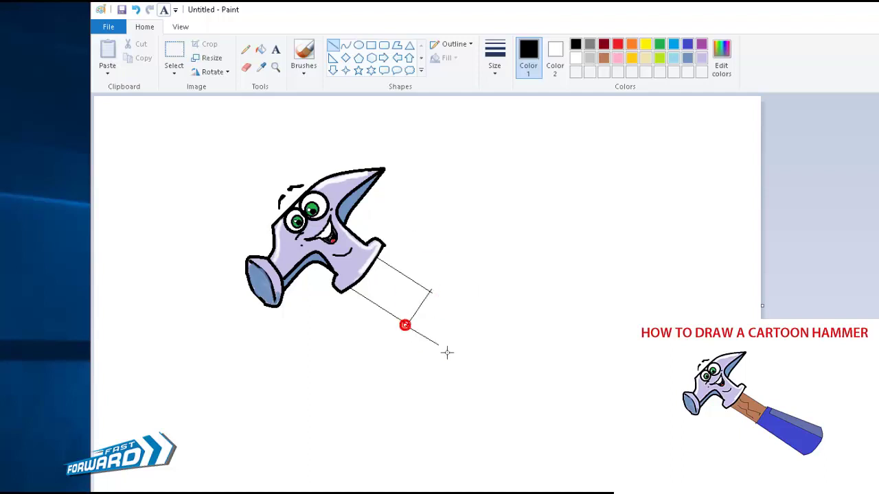
Step: Draw the grip's two long sides as straight black lines widening away from the end of the neck
scroll(613, 306, up, 1)
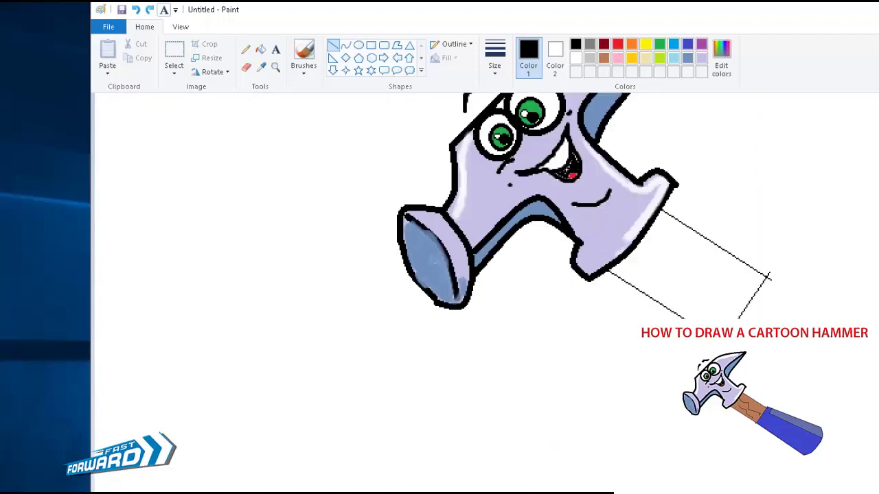
scroll(781, 302, down, 1)
click(504, 295)
drag(431, 289, 574, 347)
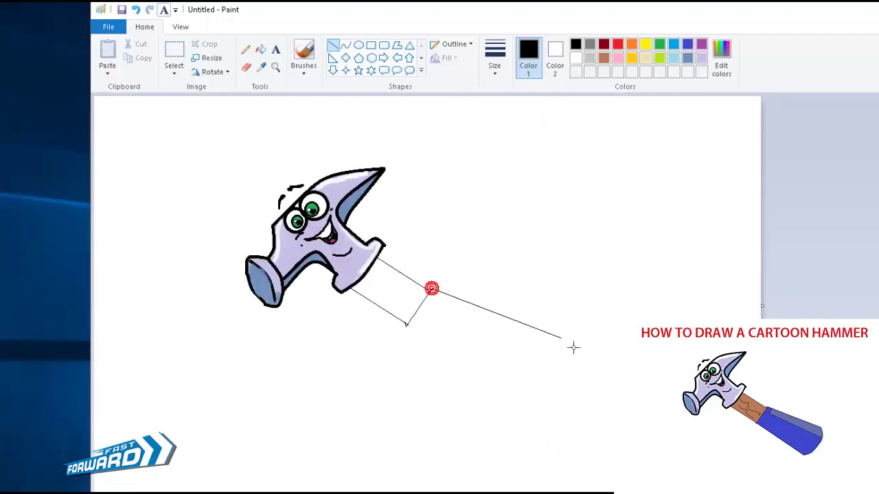
drag(406, 324, 513, 395)
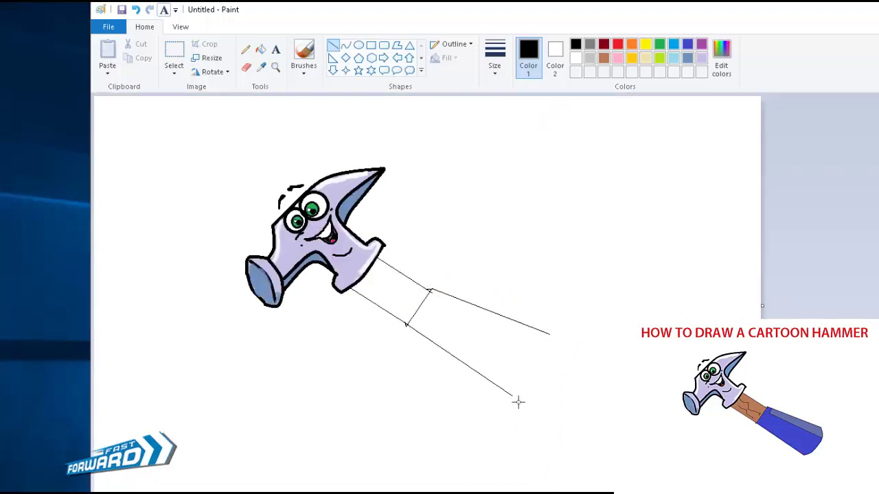
mouse_move(549, 334)
mouse_down()
mouse_move(515, 394)
mouse_move(547, 334)
mouse_up()
key(ctrl+z)
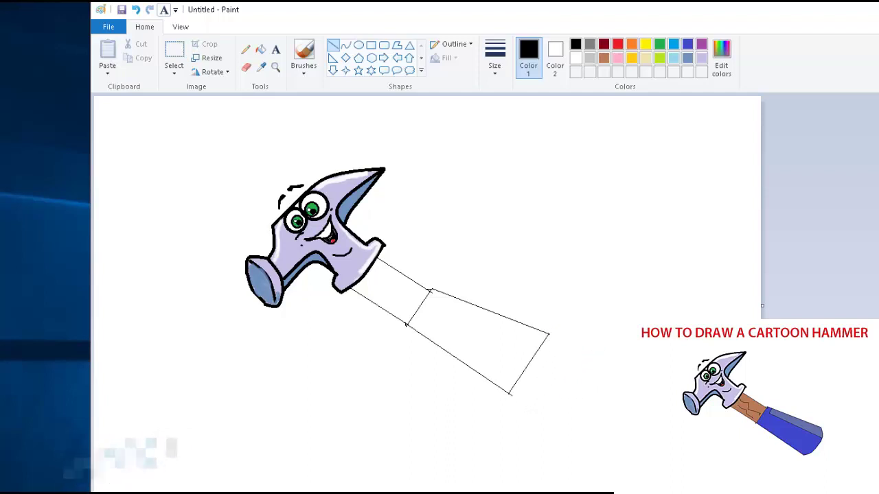
key(ctrl+z)
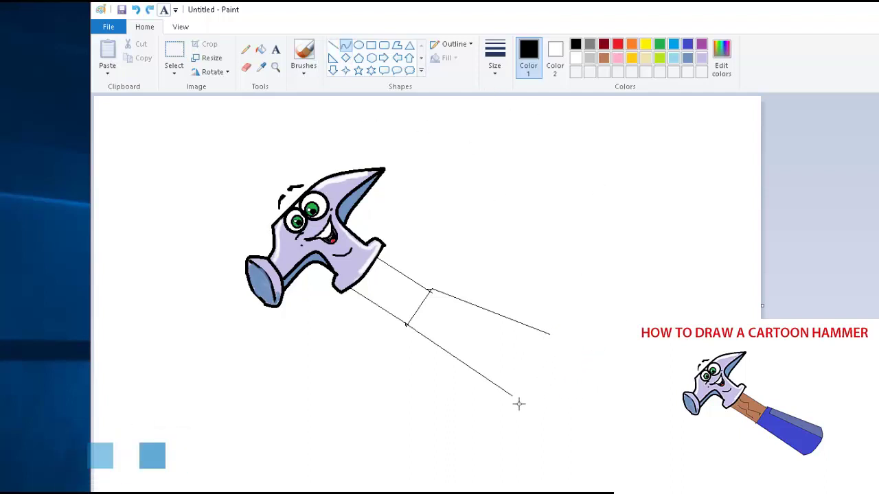
Step: Close the grip's end with a rounded curve and outline a fully closed narrow strip along the grip's upper edge
mouse_move(512, 395)
mouse_down()
mouse_move(554, 373)
mouse_move(550, 366)
mouse_move(530, 401)
mouse_up()
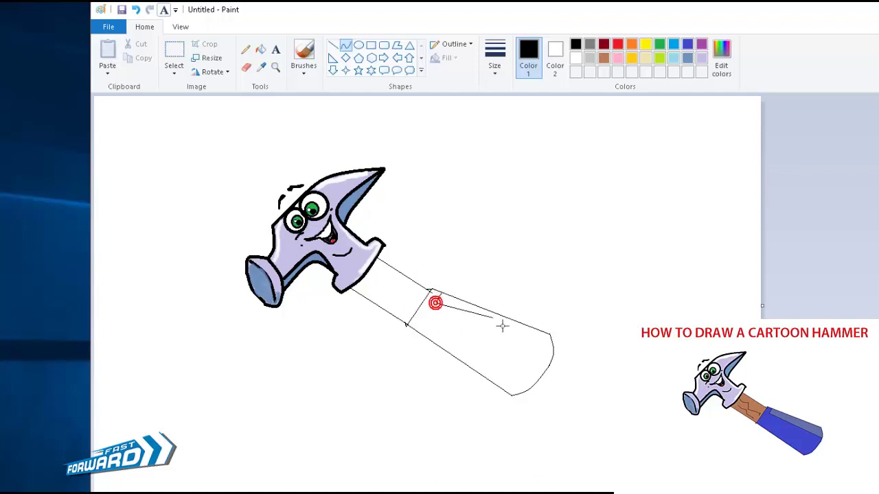
drag(501, 326, 554, 362)
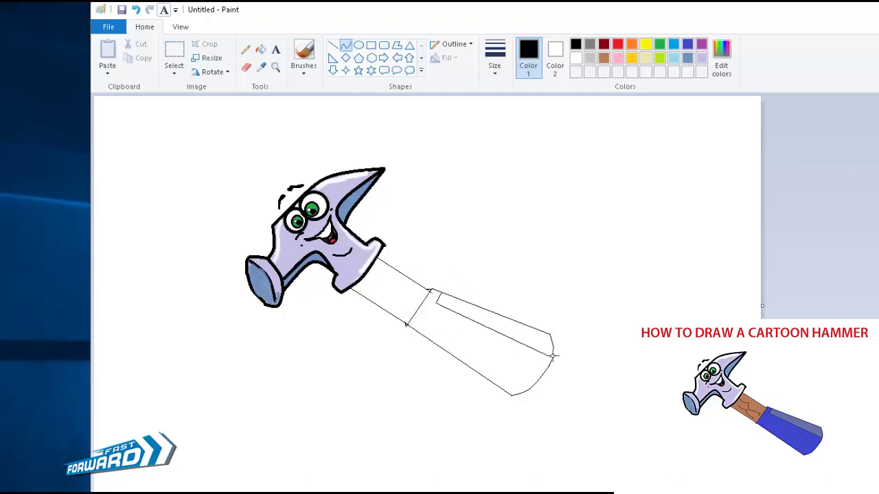
scroll(534, 313, up, 1)
scroll(787, 304, down, 3)
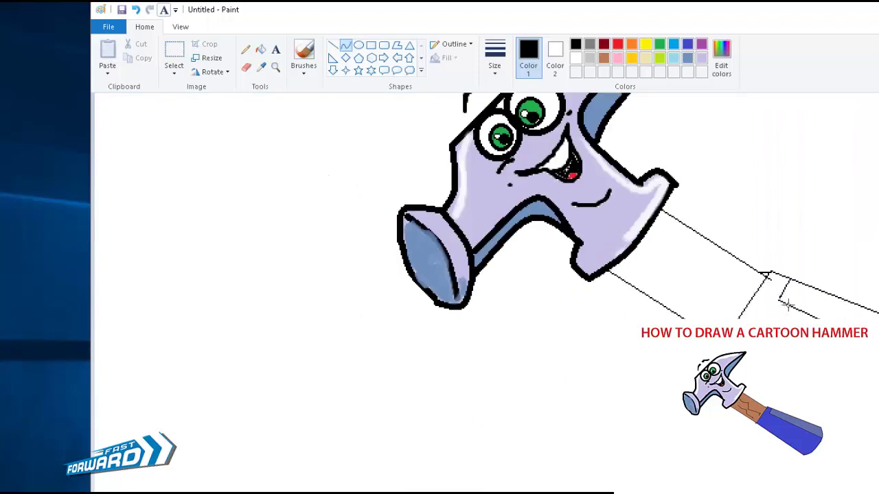
key(ctrl+z)
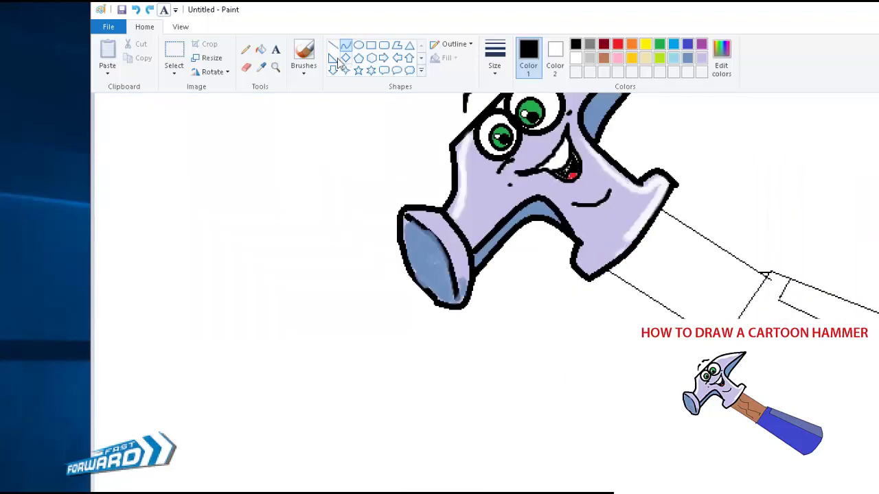
click(246, 49)
drag(780, 297, 782, 304)
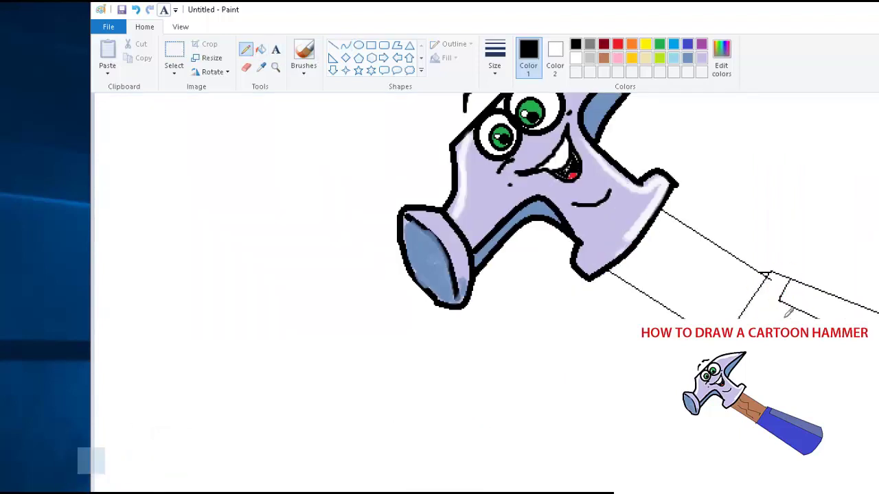
Step: Draw two thin zigzag wood-grain lines along the neck
scroll(782, 300, down, 2)
drag(369, 268, 414, 307)
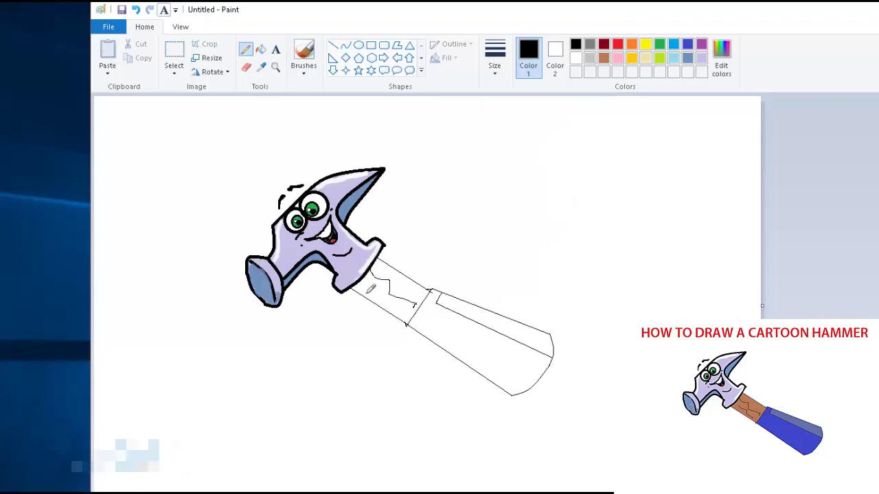
mouse_move(369, 287)
mouse_down()
mouse_move(405, 311)
mouse_move(400, 322)
mouse_up()
key(ctrl+z)
Step: Fill the neck with brown and the main part of the grip with indigo blue
click(261, 49)
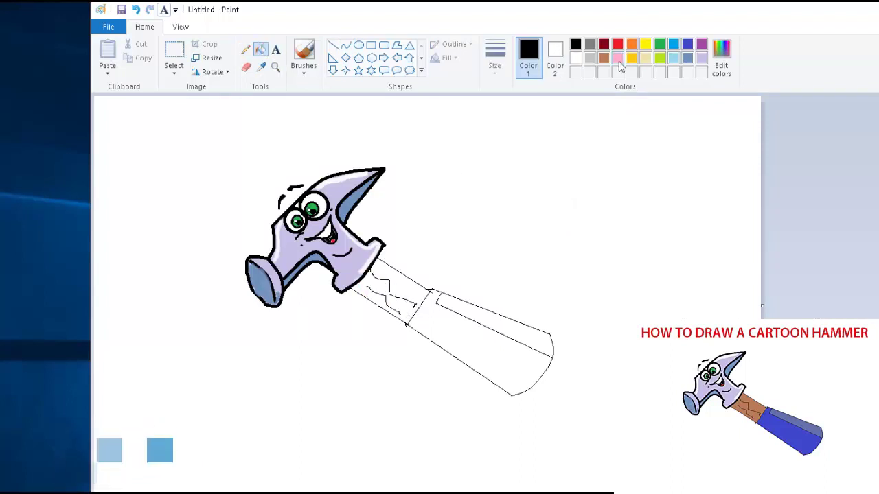
click(603, 58)
click(392, 294)
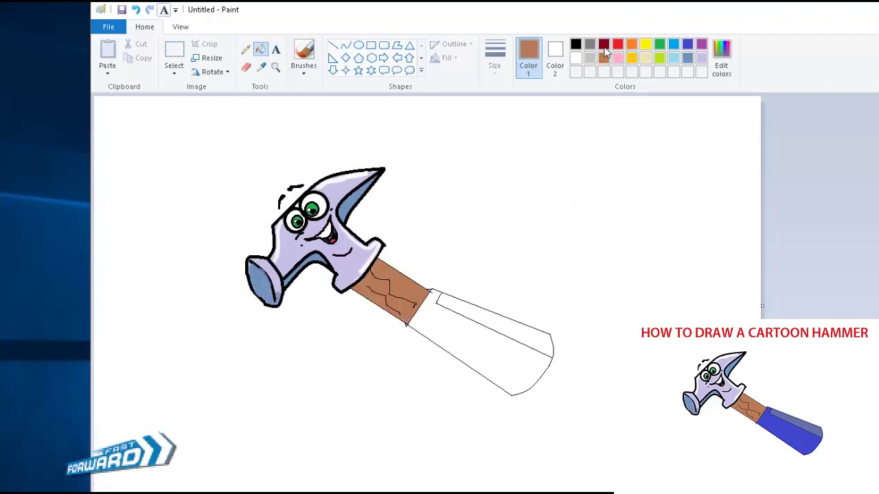
click(687, 44)
click(513, 335)
Step: Mix a custom muted blue-gray and fill the narrow strip along the grip's upper edge with it
click(720, 59)
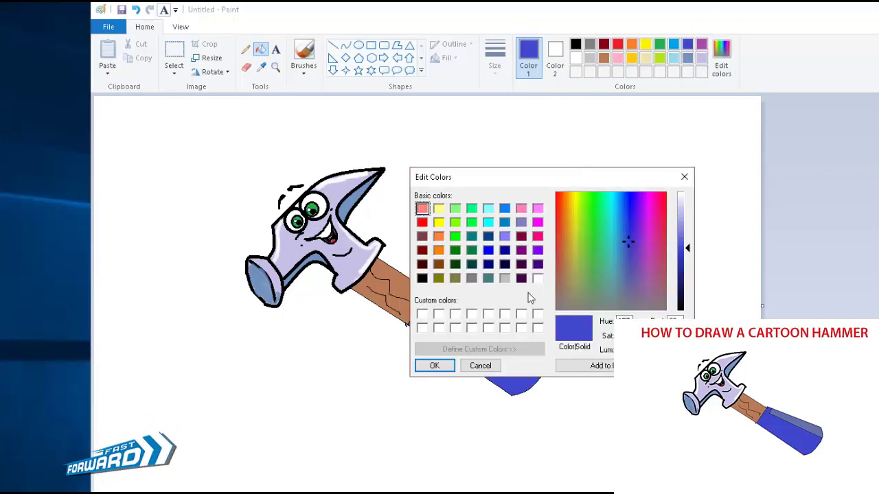
click(627, 276)
click(435, 363)
click(543, 339)
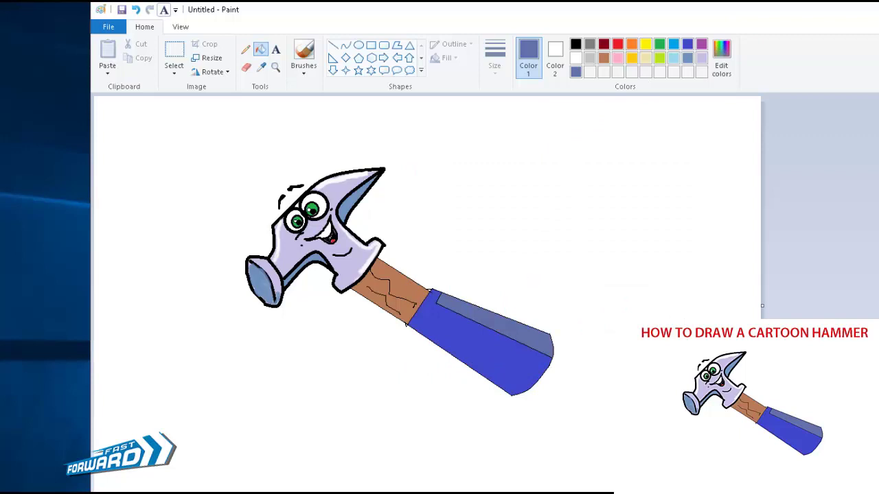
Step: Add the title text "HOW TO DRAW A CARTOON HAMMER" above the hammer and widen its text box across the canvas
click(275, 50)
click(174, 149)
text(HOW TO DRAW A CARTOON HAMMER)
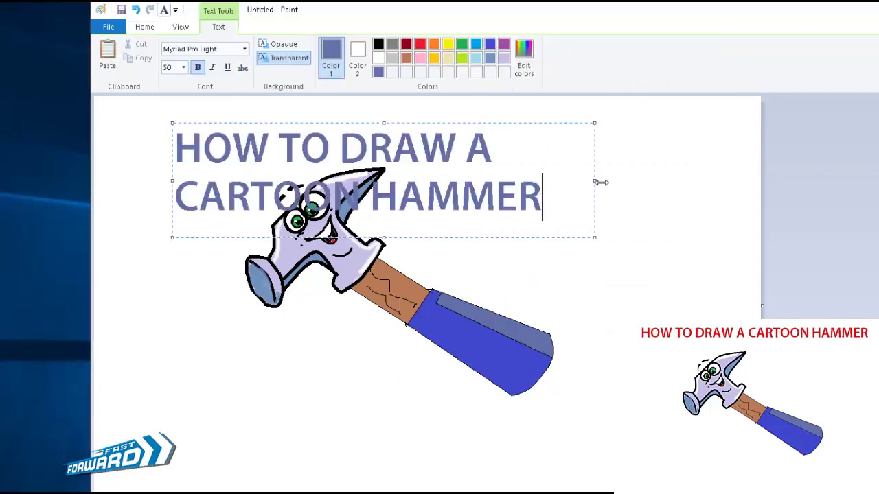
drag(594, 181, 762, 180)
drag(483, 128, 416, 116)
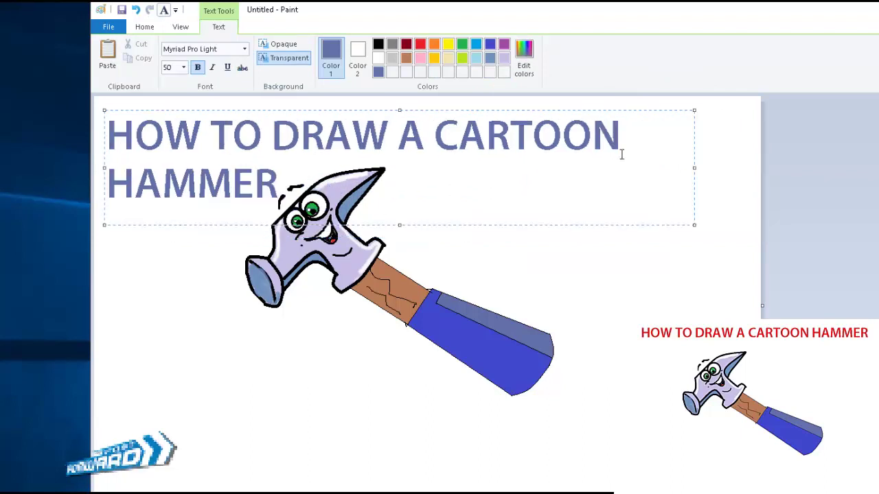
Step: Copy the whole title text and set its font size to 36
key(ctrl+a)
key(ctrl+c)
click(183, 67)
click(168, 232)
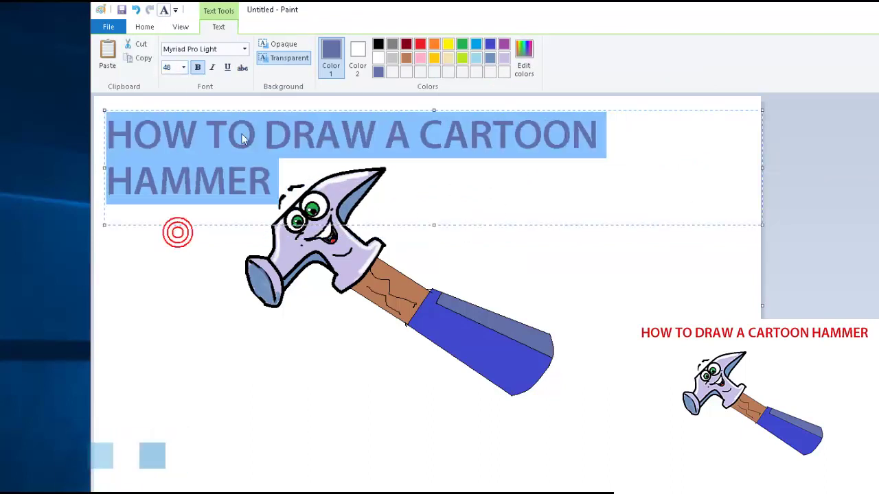
click(183, 66)
click(168, 221)
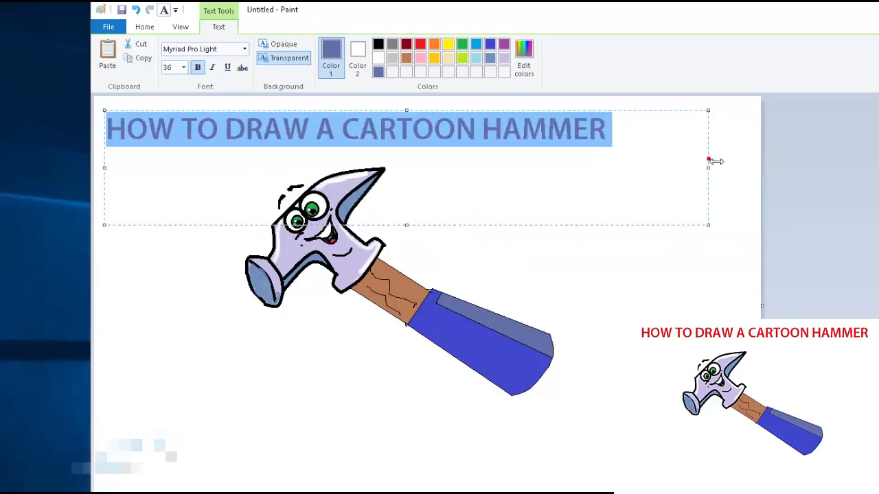
Step: Center the title above the hammer and color it red
drag(565, 116, 611, 115)
click(420, 44)
click(465, 134)
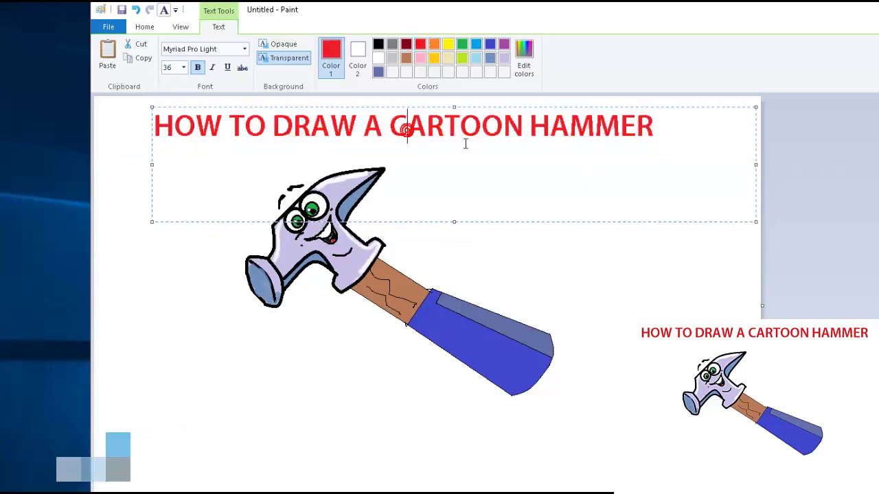
Step: Save the picture using the copied title as its file name, choosing a file type from the list of formats
click(108, 26)
click(176, 155)
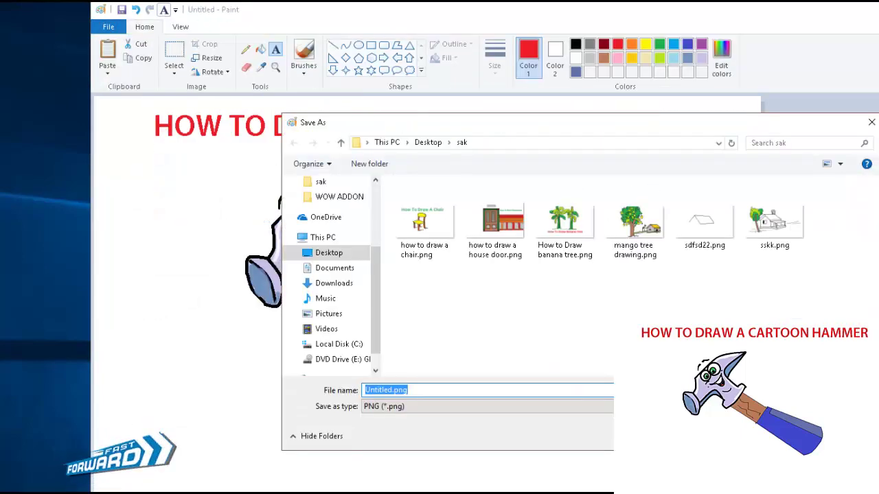
key(ctrl+v)
click(604, 407)
click(597, 457)
click(607, 391)
key(Return)
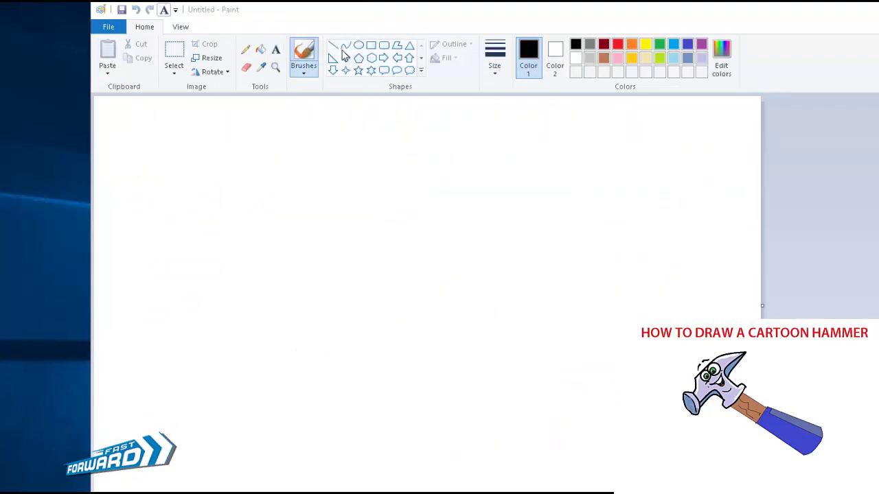
Step: Draw the curved upper edge of the hammer head as a thick black line with the Curve tool
mouse_move(310, 231)
mouse_down()
mouse_move(344, 211)
mouse_move(412, 199)
mouse_up()
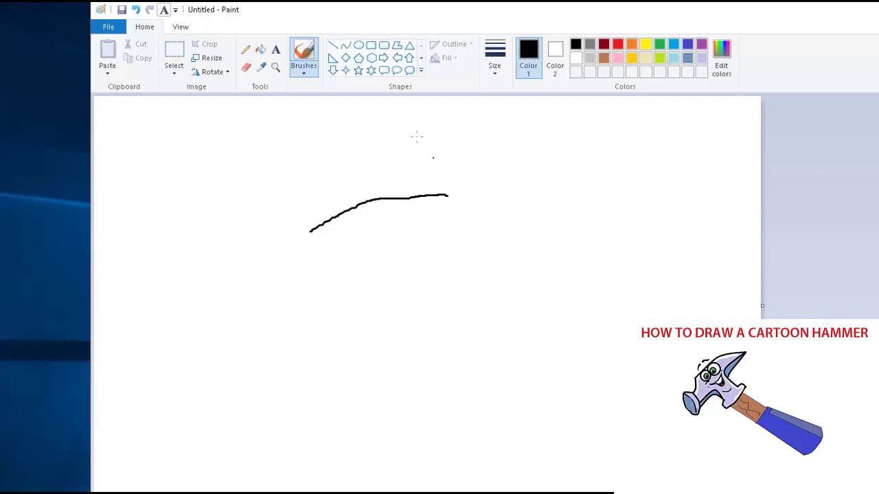
key(ctrl+z)
click(346, 44)
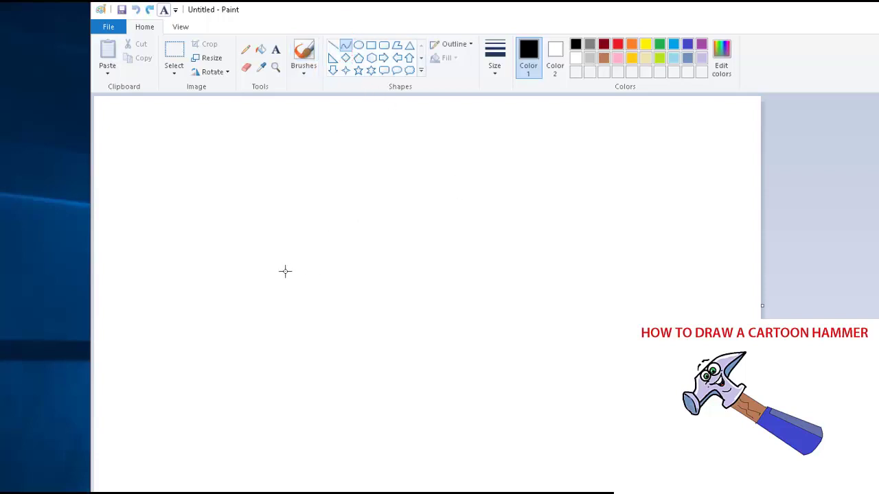
drag(285, 271, 393, 211)
drag(347, 241, 320, 185)
click(319, 217)
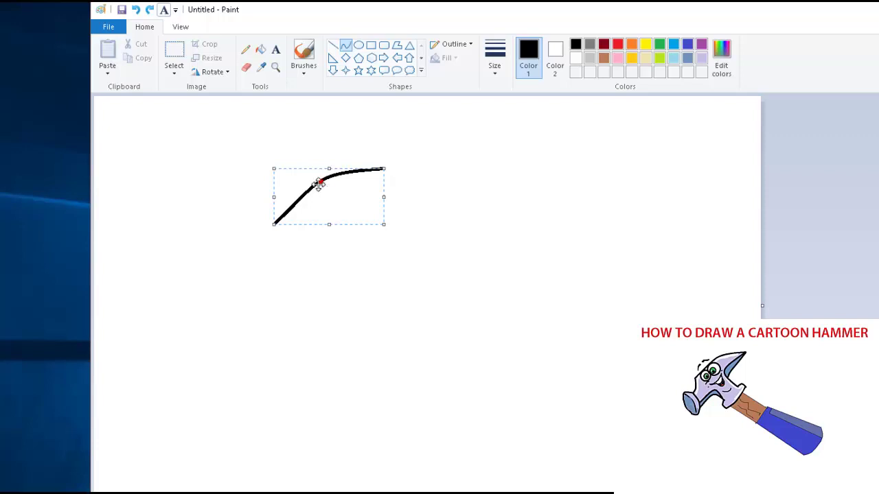
click(284, 151)
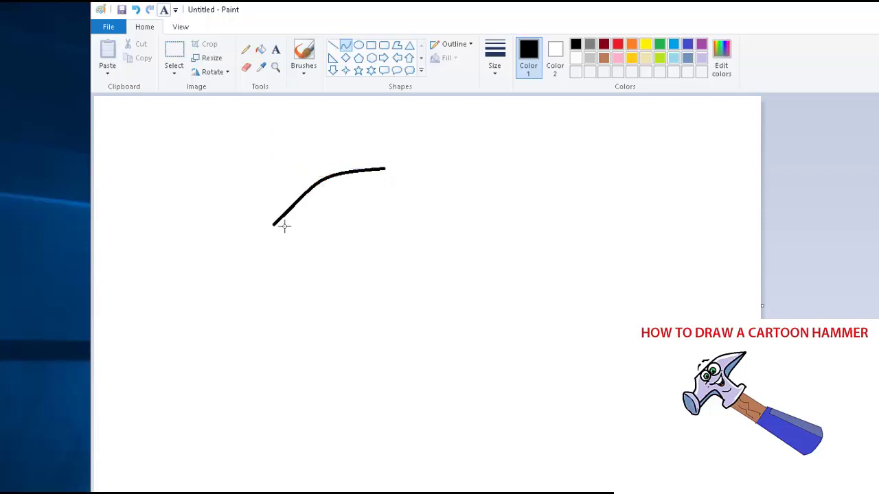
Step: Draw the short curved neck below the head's upper edge and the rounded upper corner of the striking face
drag(277, 231, 274, 265)
key(ctrl+z)
click(279, 253)
click(281, 254)
drag(286, 251, 287, 251)
drag(273, 264, 267, 307)
click(260, 298)
click(260, 295)
click(254, 290)
key(ctrl+z)
Step: Draw the bent outer edge of the striking face and its rounded lower tip
drag(254, 281, 270, 308)
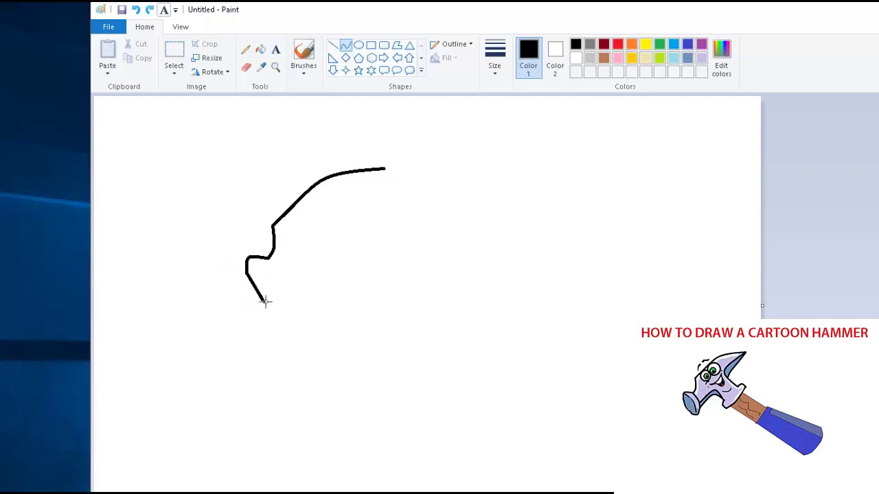
click(252, 288)
click(251, 289)
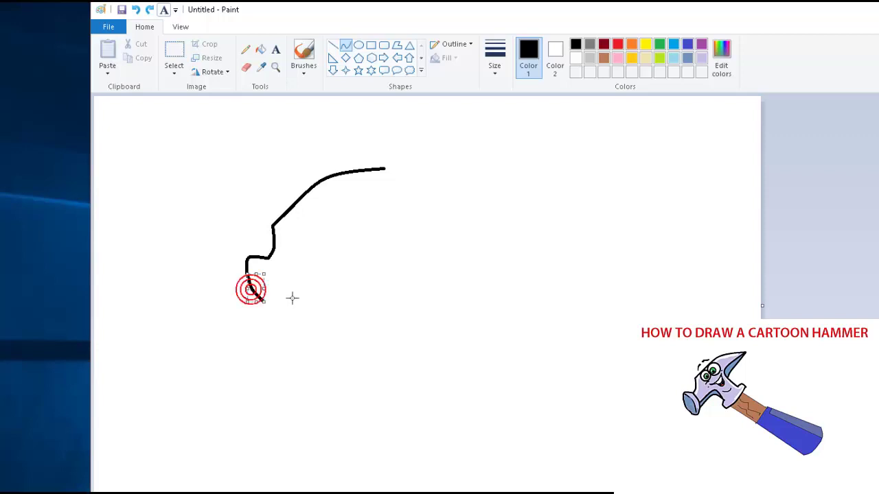
click(285, 291)
drag(265, 303, 284, 299)
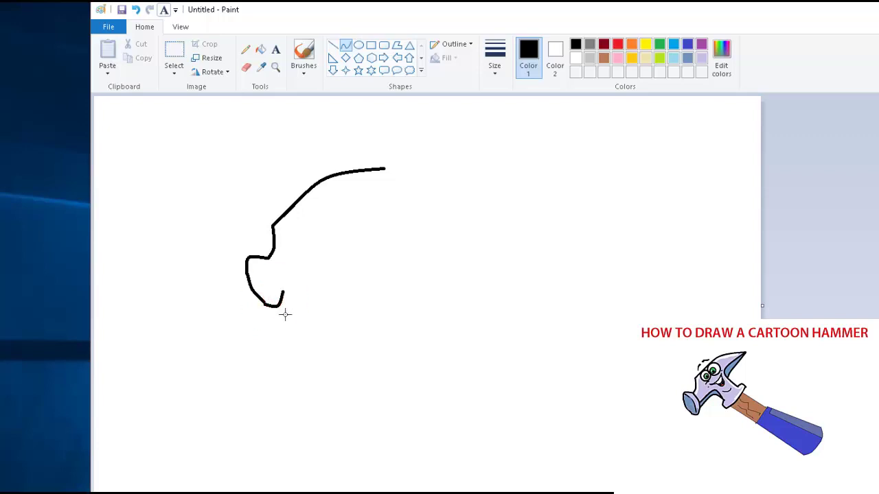
click(284, 314)
click(305, 314)
Step: Close the striking face with a curved inner side and add a curved rim line inside it
drag(269, 259, 283, 295)
click(285, 284)
click(331, 277)
mouse_move(247, 260)
mouse_down()
mouse_move(281, 308)
mouse_move(276, 282)
mouse_up()
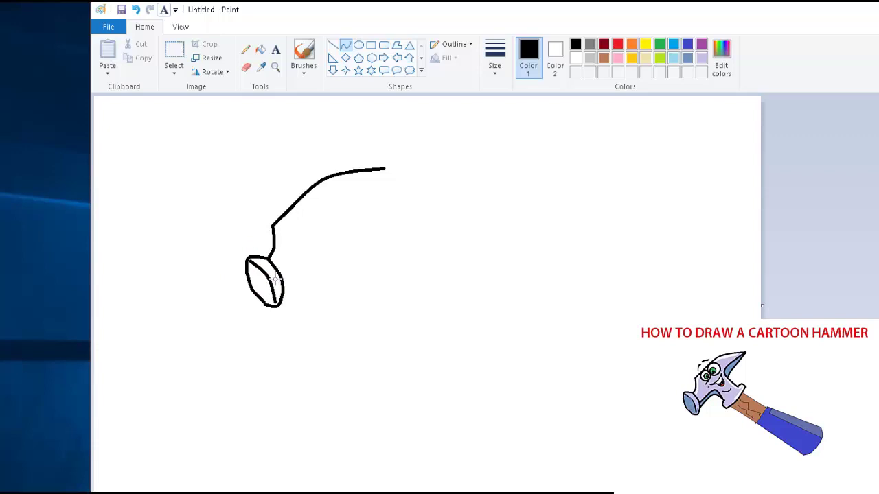
click(271, 278)
click(329, 278)
Step: Draw the arched underside of the hammer head, starting from the striking face
drag(285, 288, 319, 260)
key(ctrl+z)
drag(284, 289, 317, 261)
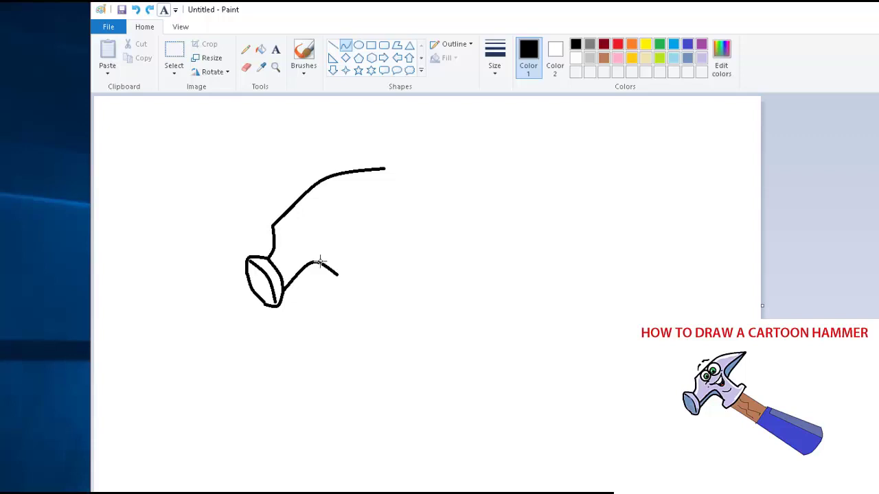
drag(317, 262, 315, 259)
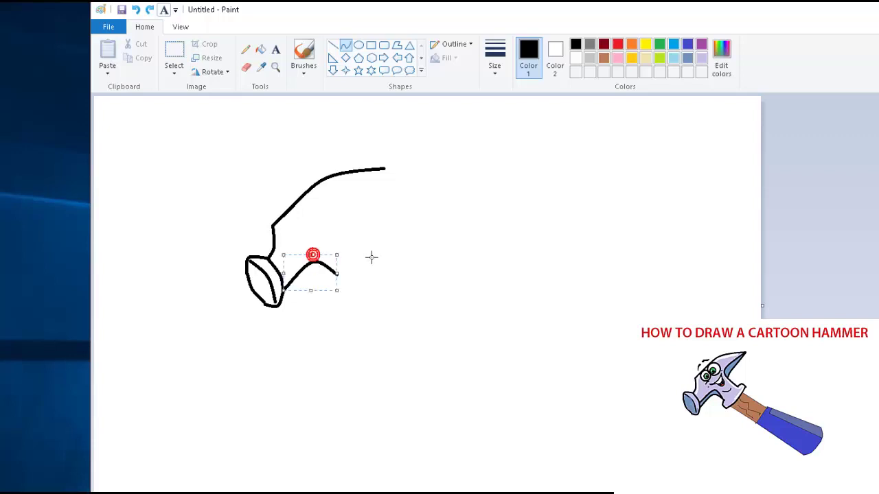
click(391, 251)
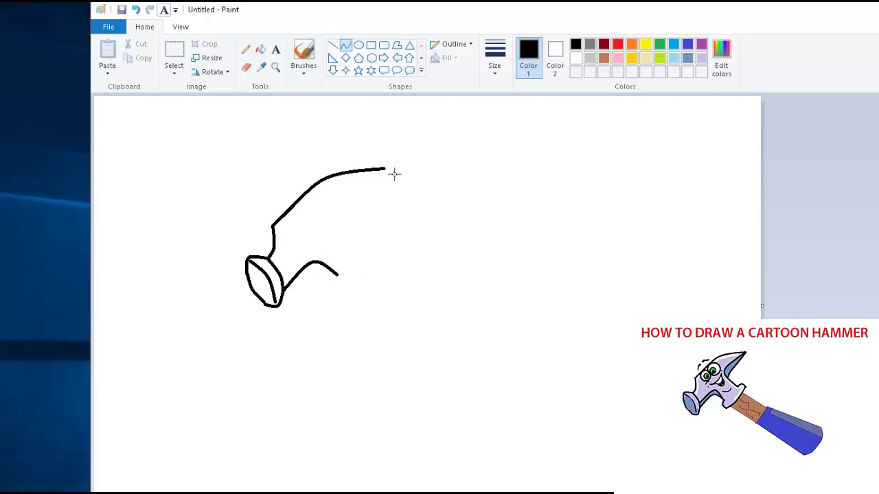
Step: Draw the claw's curved inner edge from its tip and add a second curve to give the claw thickness
drag(390, 174, 328, 213)
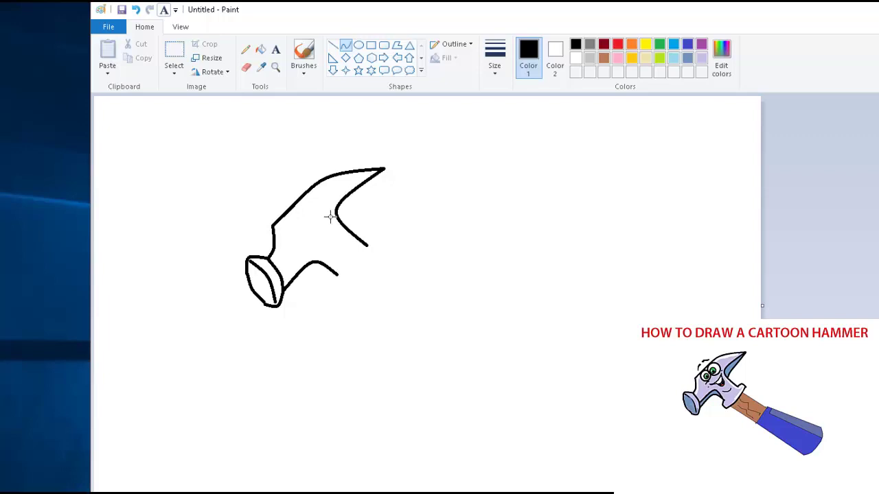
click(448, 204)
drag(350, 230, 390, 176)
drag(362, 217, 349, 210)
Step: Add a second arch just above the head's underside to give it thickness
mouse_move(282, 277)
mouse_down()
mouse_move(328, 265)
mouse_move(303, 262)
mouse_move(317, 255)
mouse_move(348, 280)
mouse_move(316, 269)
mouse_move(317, 252)
mouse_up()
key(ctrl+z)
click(417, 289)
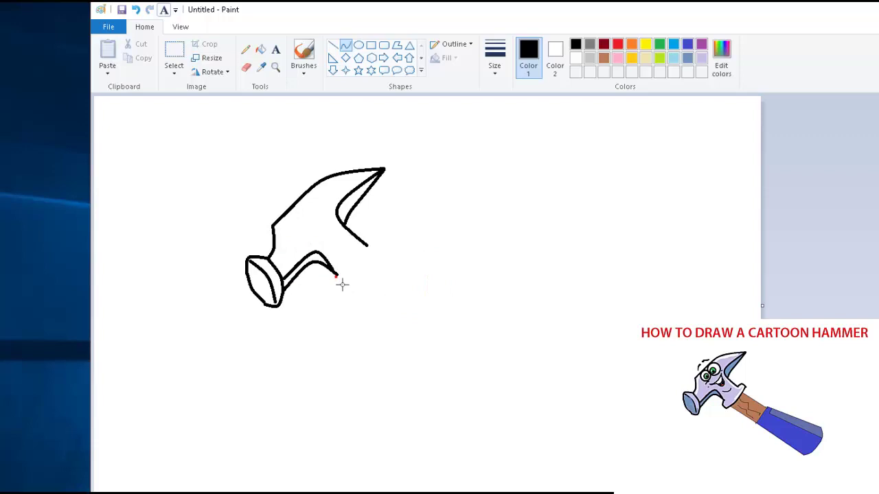
Step: Draw the lower corner of the collar beneath the head and its outward-curved bottom edge toward the claw side
mouse_move(336, 275)
mouse_down()
mouse_move(338, 290)
mouse_move(347, 290)
mouse_move(338, 291)
mouse_move(340, 277)
mouse_up()
drag(343, 291, 347, 294)
mouse_move(341, 290)
mouse_down()
mouse_move(401, 262)
mouse_move(385, 252)
mouse_up()
click(379, 246)
click(359, 267)
key(ctrl+z)
drag(341, 291, 368, 286)
click(365, 282)
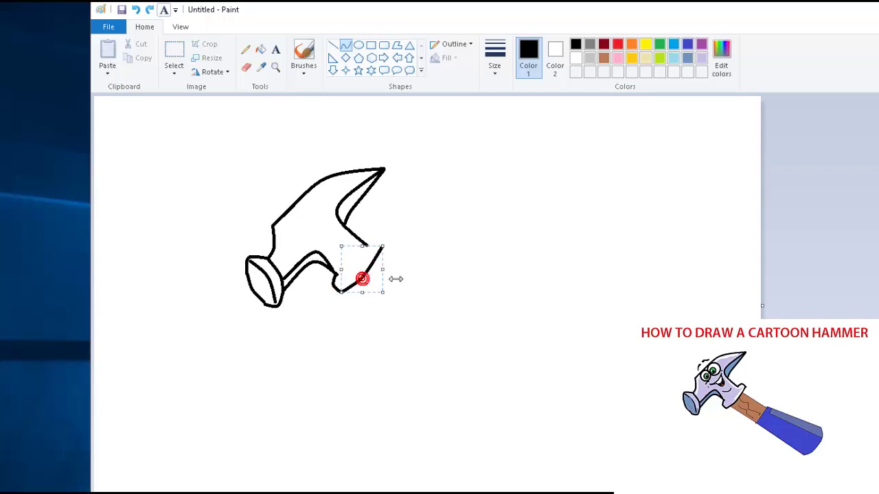
click(405, 271)
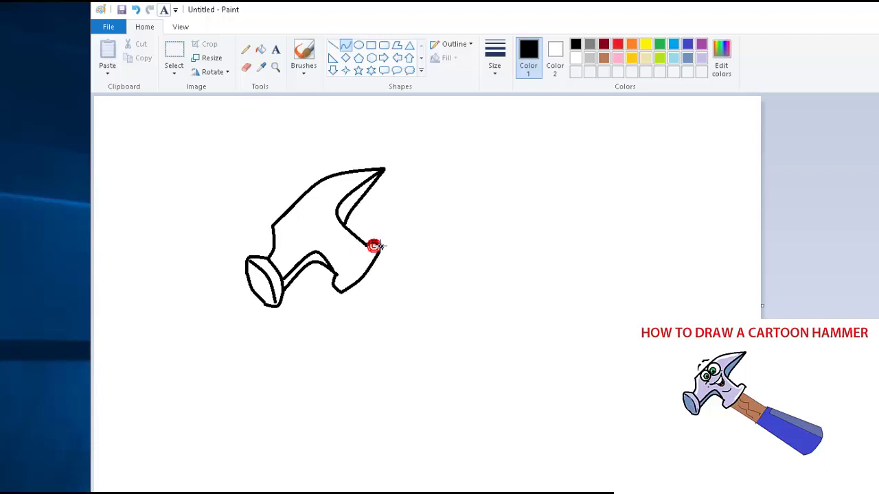
Step: Close the collar's claw-side corner with a small rounded curve
drag(380, 249, 385, 245)
click(383, 243)
click(420, 230)
drag(342, 278, 362, 264)
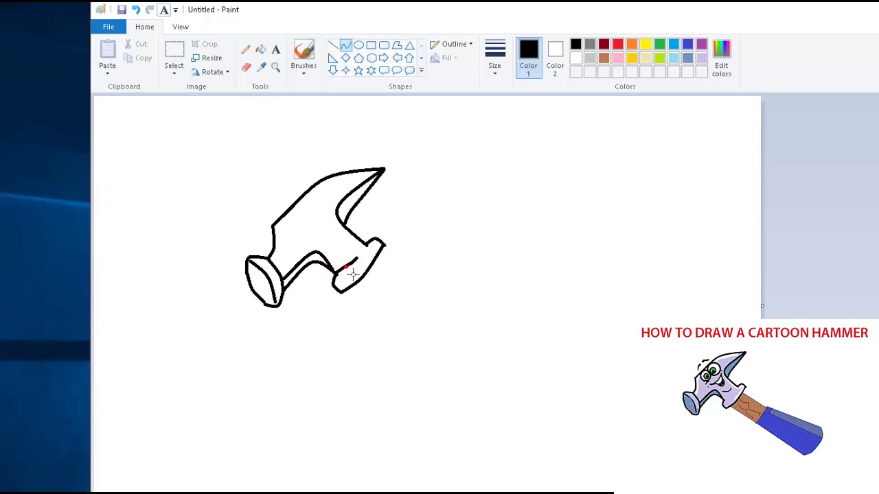
click(347, 270)
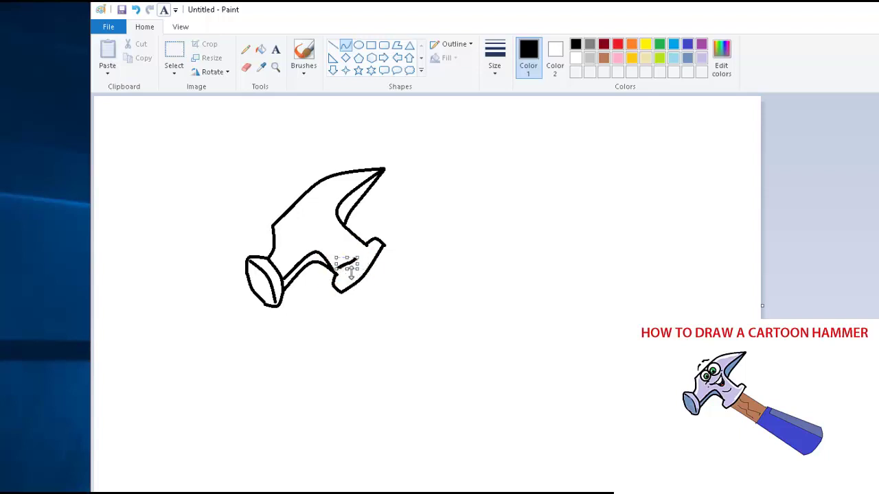
key(ctrl+z)
drag(352, 272, 364, 261)
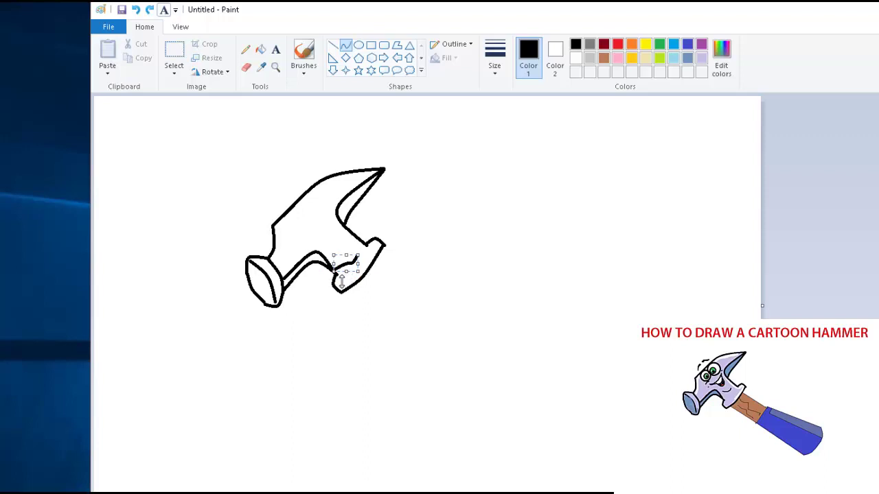
key(ctrl+z)
mouse_move(341, 279)
mouse_down()
mouse_move(365, 262)
mouse_move(334, 268)
mouse_move(362, 257)
mouse_up()
click(346, 267)
key(ctrl+z)
click(342, 268)
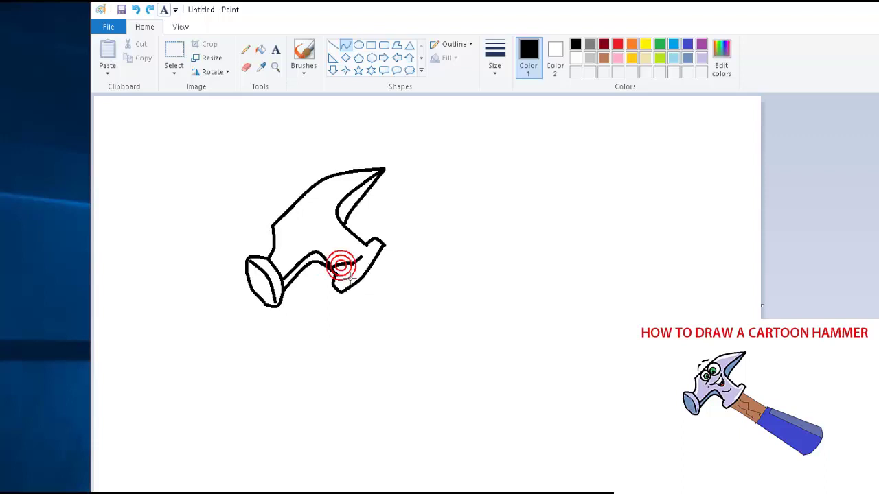
click(343, 272)
key(ctrl+z)
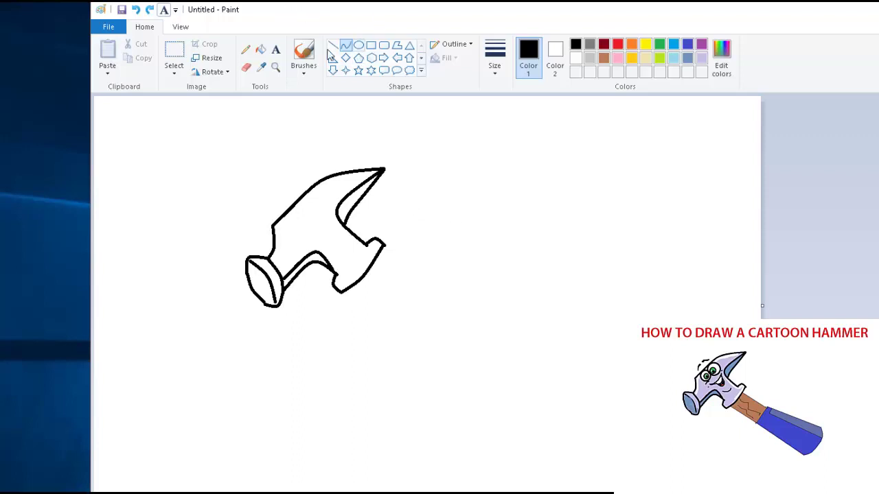
click(246, 51)
click(247, 52)
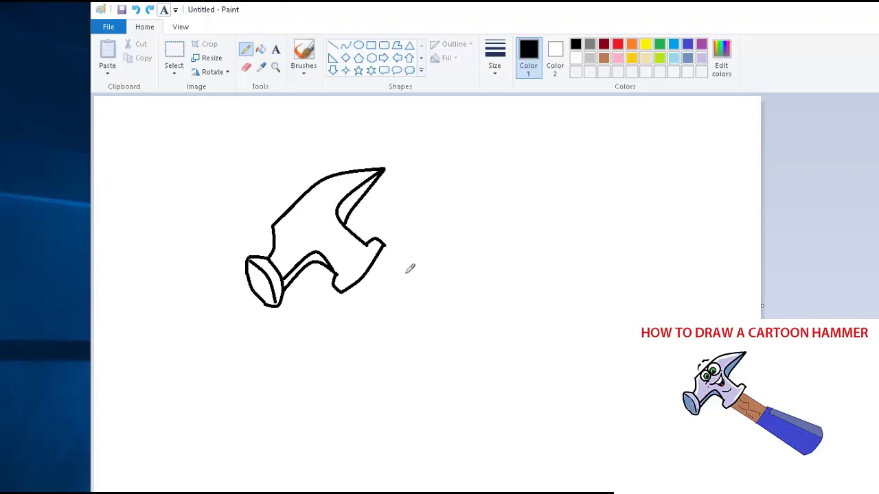
scroll(443, 281, up, 1)
scroll(443, 285, down, 3)
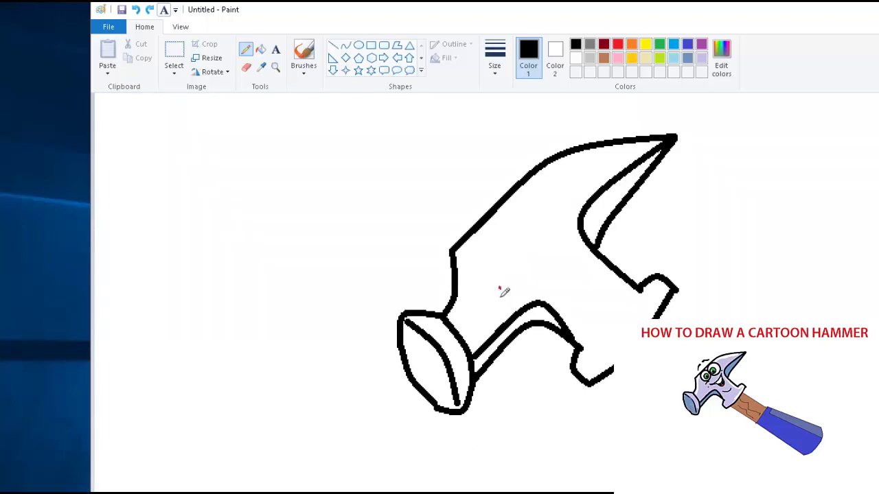
drag(500, 288, 543, 286)
key(ctrl+z)
Step: Draw two touching eye circles along the head's upper edge, the one nearer the claw slightly larger
click(358, 45)
mouse_move(489, 249)
mouse_down()
mouse_move(535, 289)
mouse_move(514, 308)
mouse_move(553, 293)
mouse_up()
key(ctrl+z)
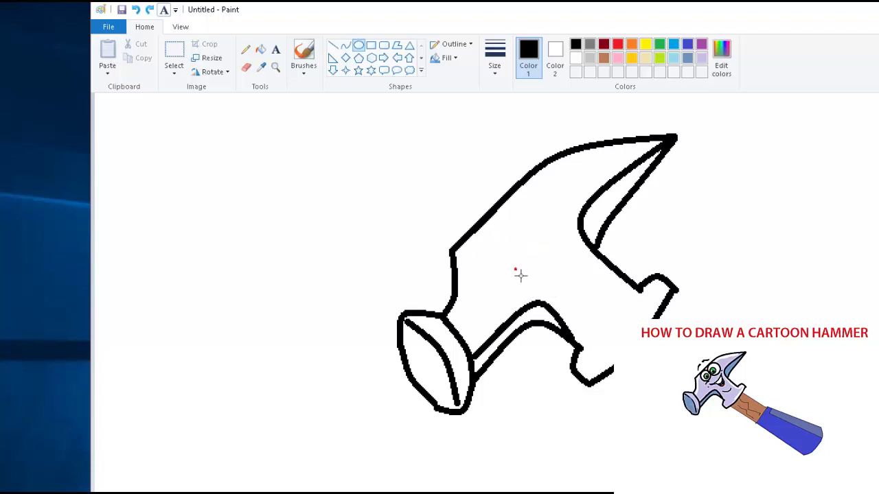
drag(519, 274, 499, 250)
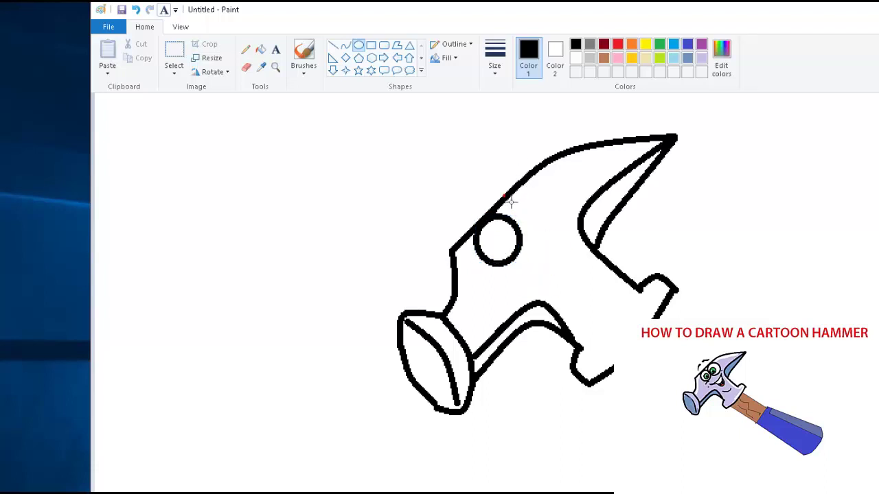
drag(503, 196, 548, 225)
click(561, 256)
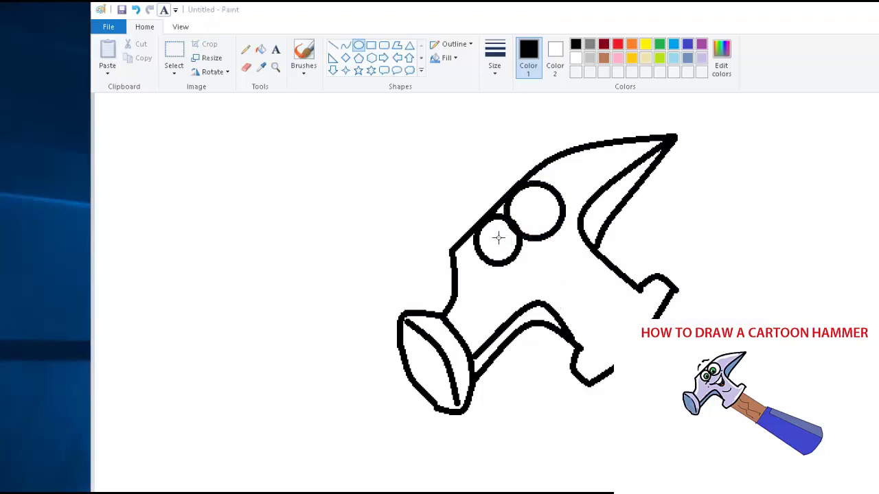
Step: Draw an iris circle inside each eye with the second-thinnest line size
drag(490, 228, 512, 257)
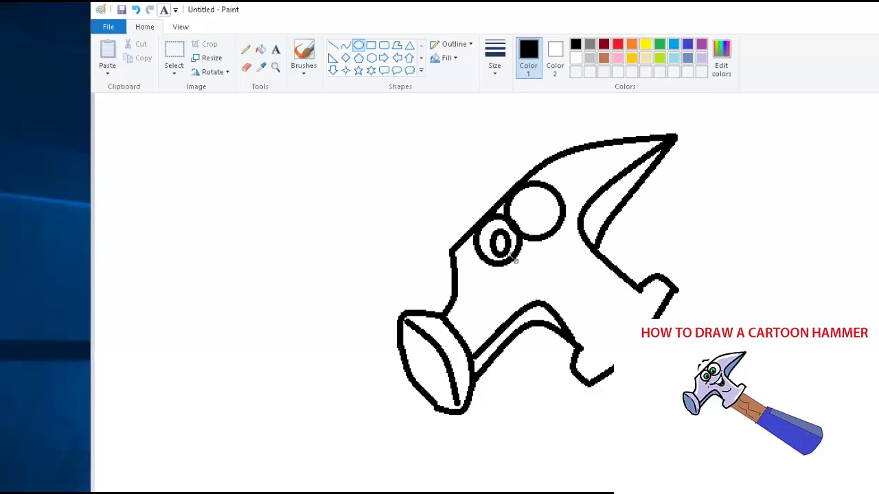
key(ctrl+z)
click(496, 69)
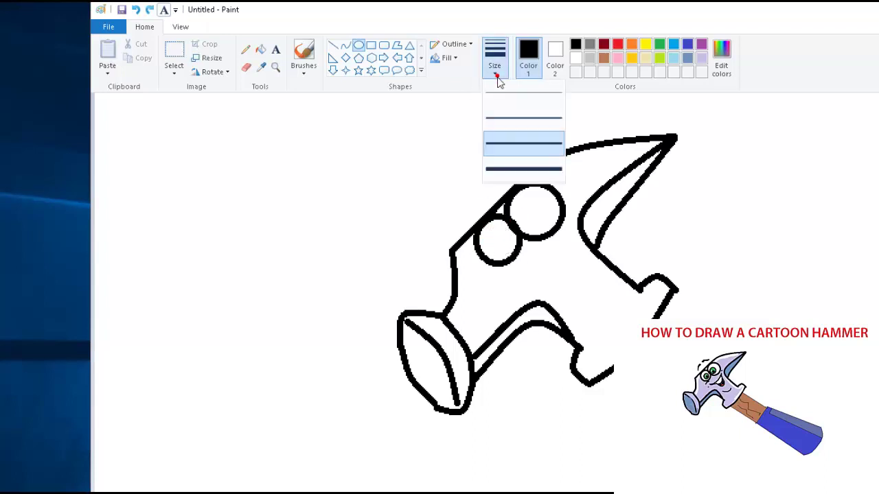
click(499, 114)
drag(488, 229, 515, 257)
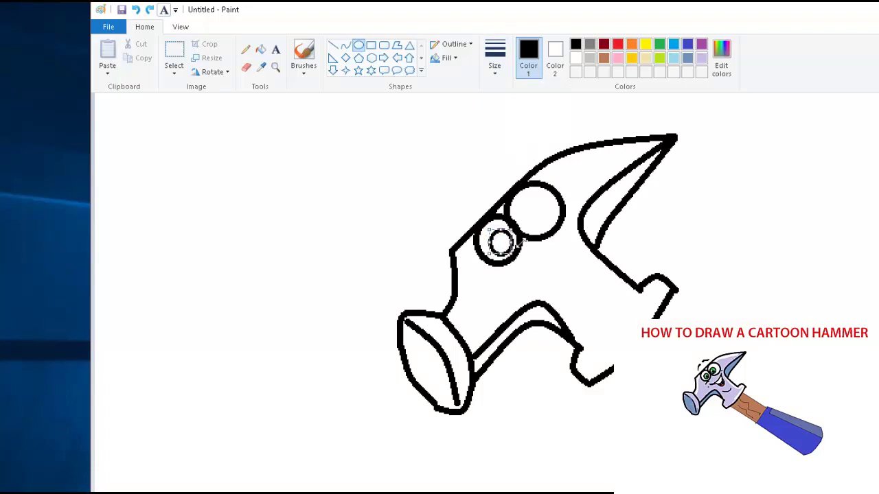
click(526, 214)
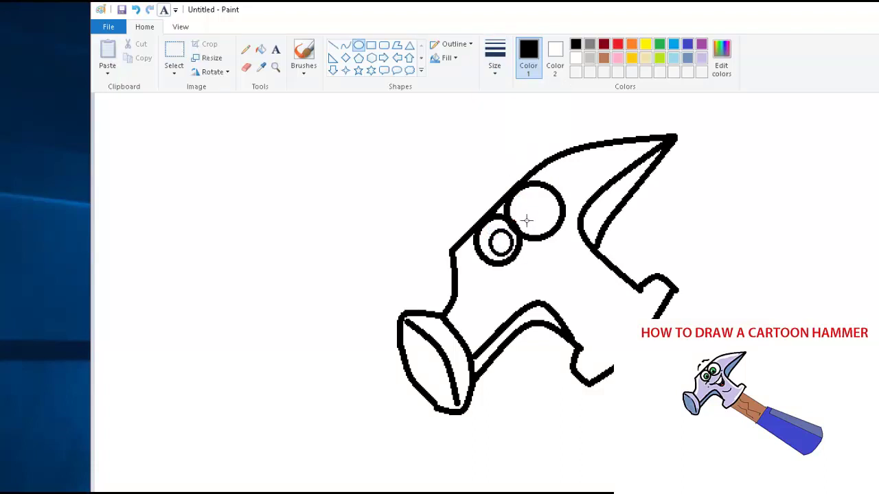
drag(515, 209, 530, 220)
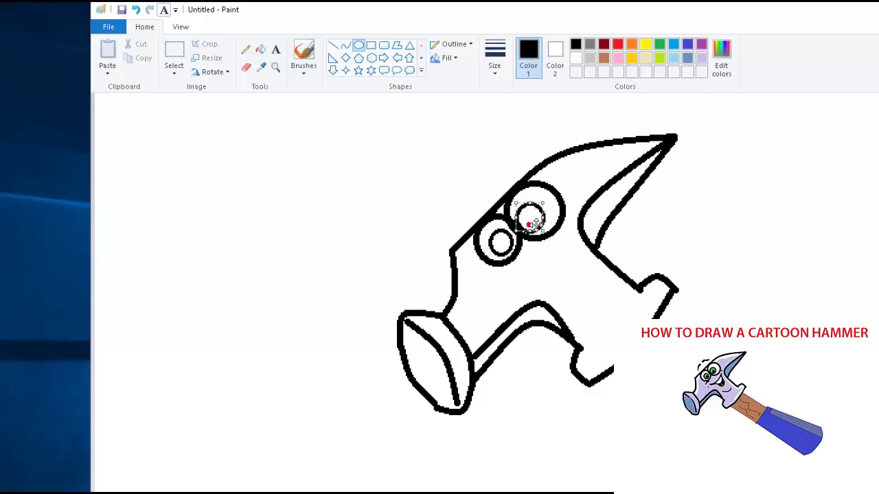
click(544, 258)
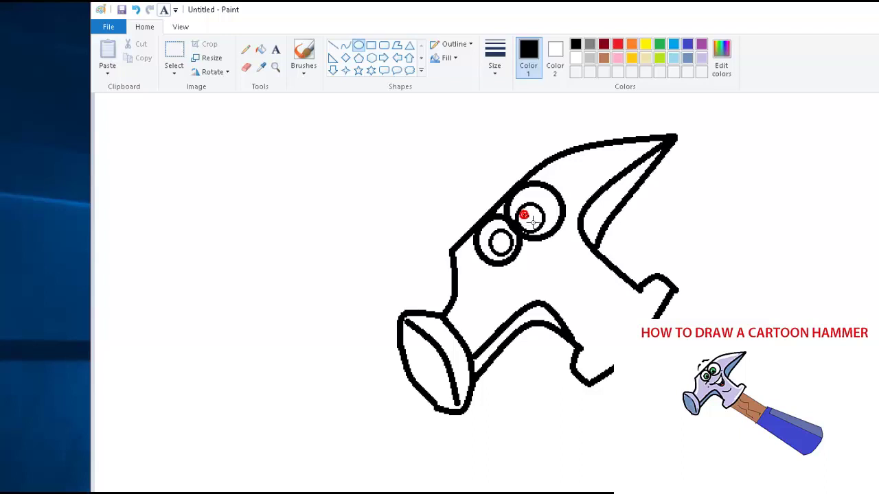
key(ctrl+z)
Step: Draw one small and one tiny circle side by side inside each iris with the thinnest line size
click(496, 73)
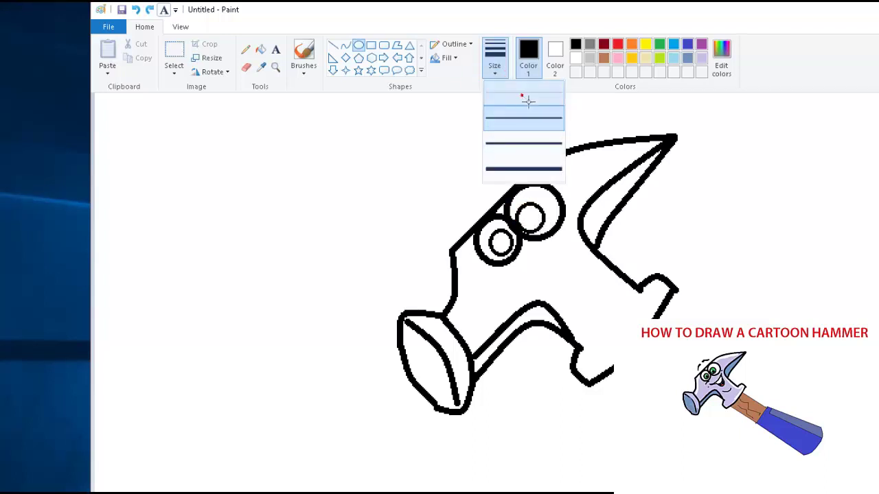
click(525, 94)
drag(529, 218, 542, 232)
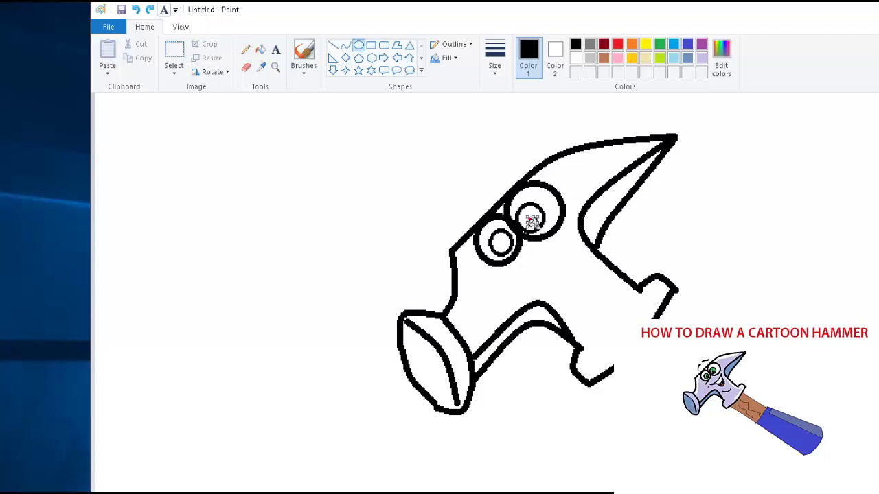
drag(530, 220, 530, 219)
mouse_move(528, 223)
mouse_down()
mouse_move(535, 229)
mouse_move(509, 249)
mouse_up()
click(618, 296)
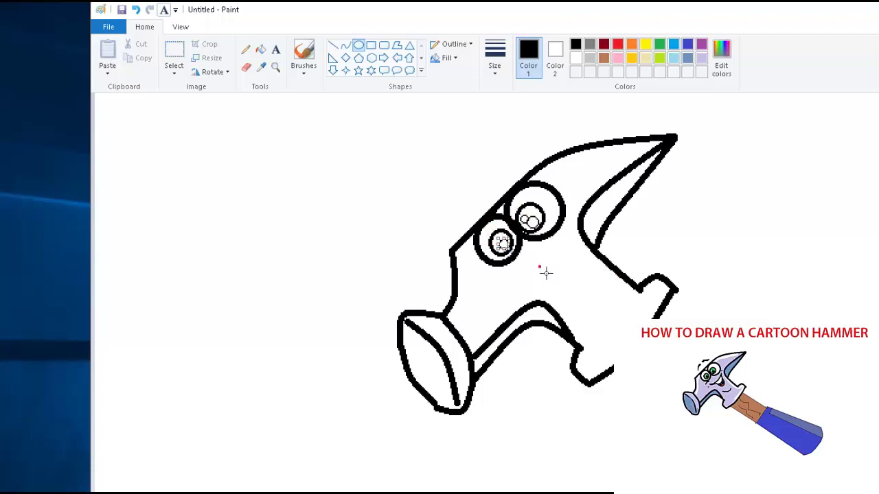
click(540, 267)
drag(494, 238, 502, 247)
click(558, 281)
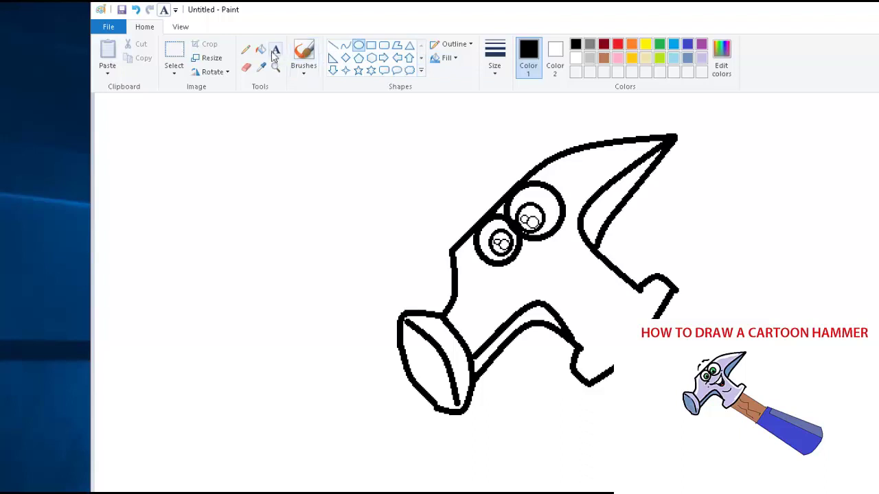
click(245, 51)
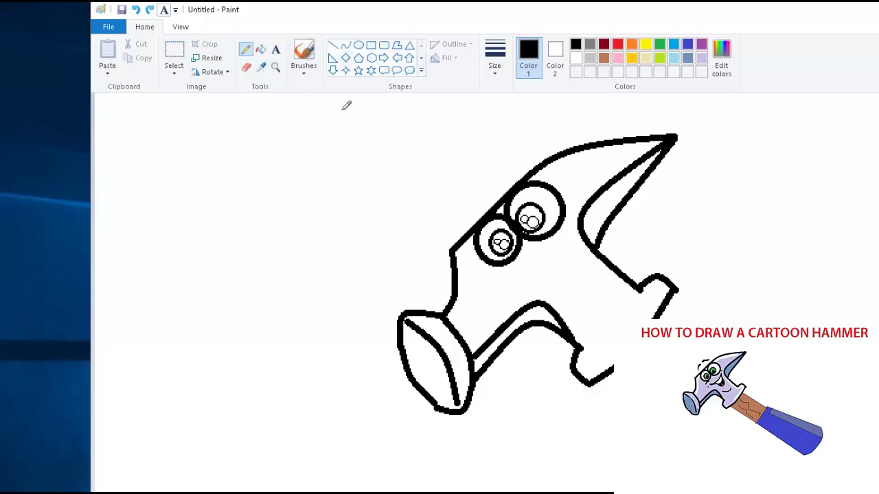
click(304, 73)
click(305, 124)
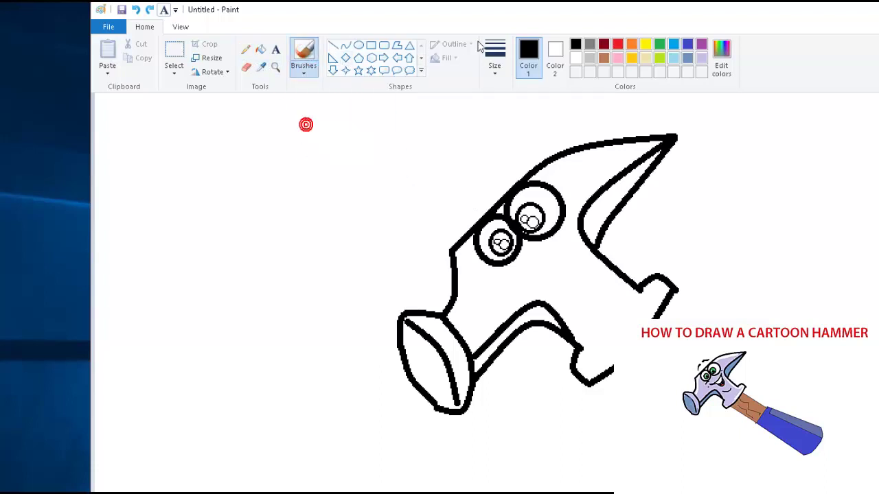
click(494, 54)
click(528, 92)
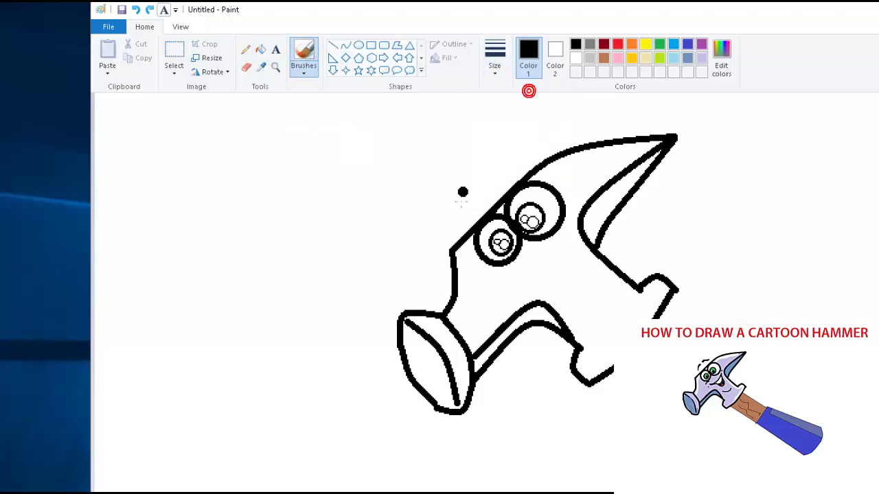
drag(464, 211, 489, 200)
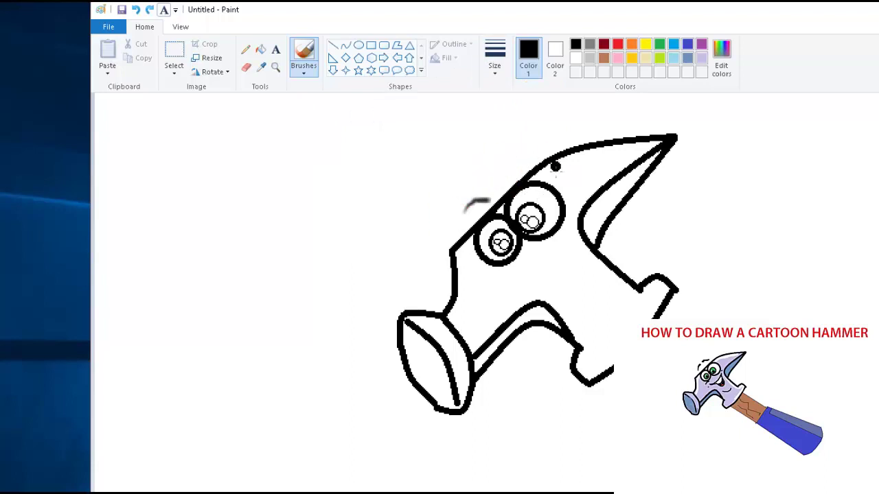
key(ctrl+z)
Step: Draw two short curved black eyebrows just outside the head's upper edge, one for each eye, with the standard brush
click(307, 69)
click(326, 99)
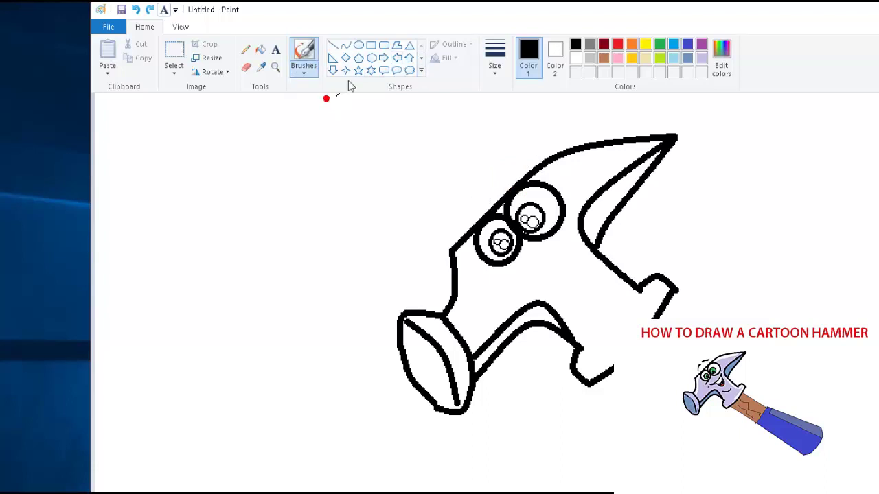
click(494, 60)
click(501, 136)
click(308, 69)
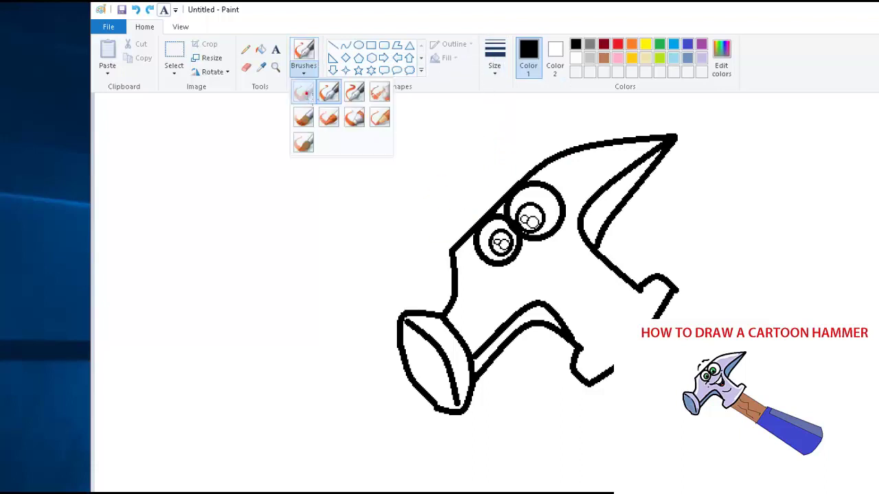
click(304, 91)
drag(450, 215, 467, 199)
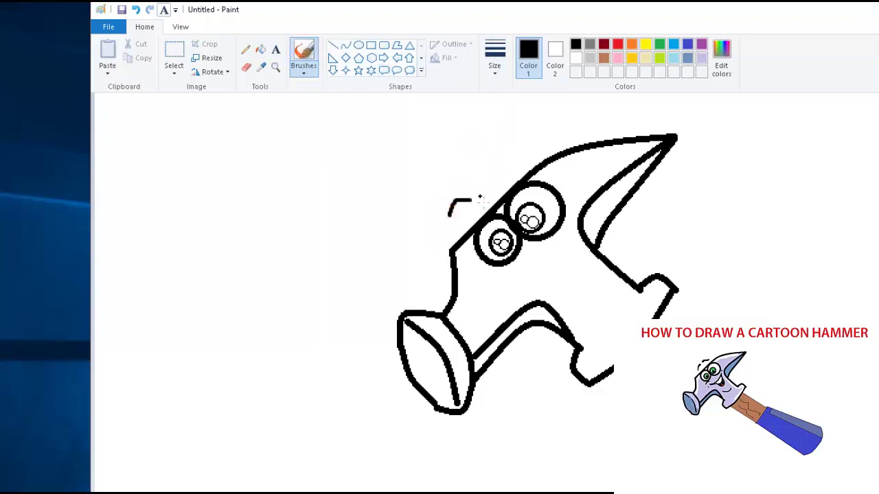
key(ctrl+z)
drag(464, 217, 475, 192)
drag(482, 177, 513, 171)
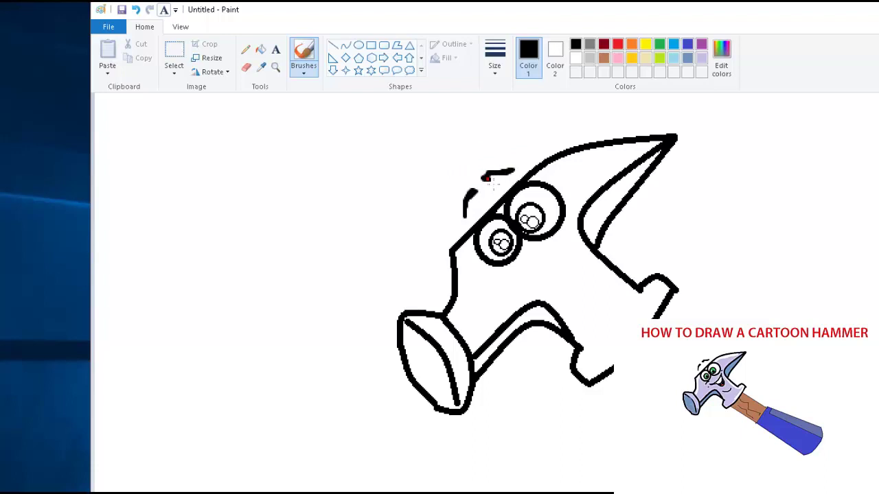
click(488, 180)
Step: Draw an open smiling mouth below the eyes with a long smile curve, an inner teeth line and a small tongue
drag(515, 277, 550, 263)
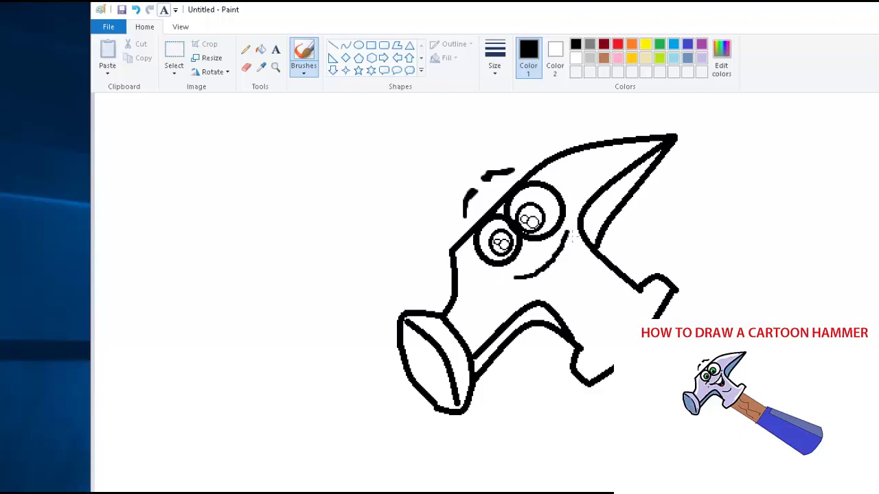
key(ctrl+z)
drag(515, 279, 550, 276)
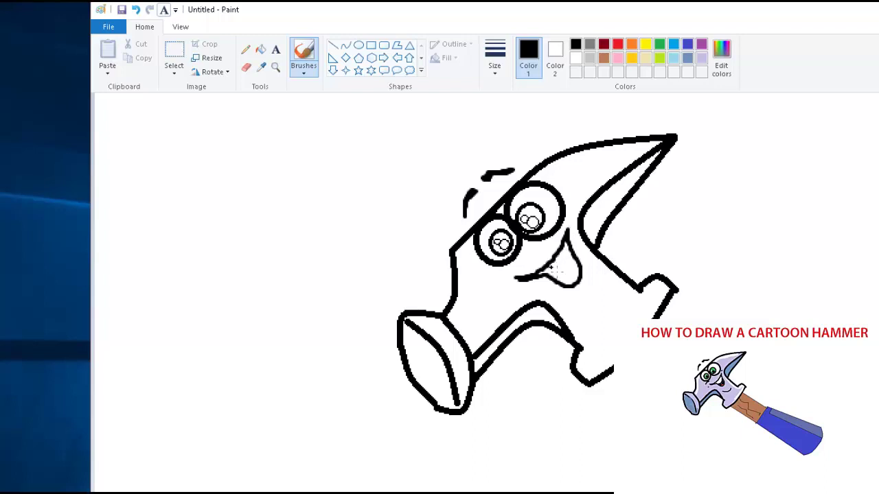
drag(565, 237, 569, 273)
drag(564, 281, 584, 281)
Step: Add a short cheek crease below the smaller eye, a small dot beneath it and a curved chin line under the mouth
drag(497, 277, 514, 266)
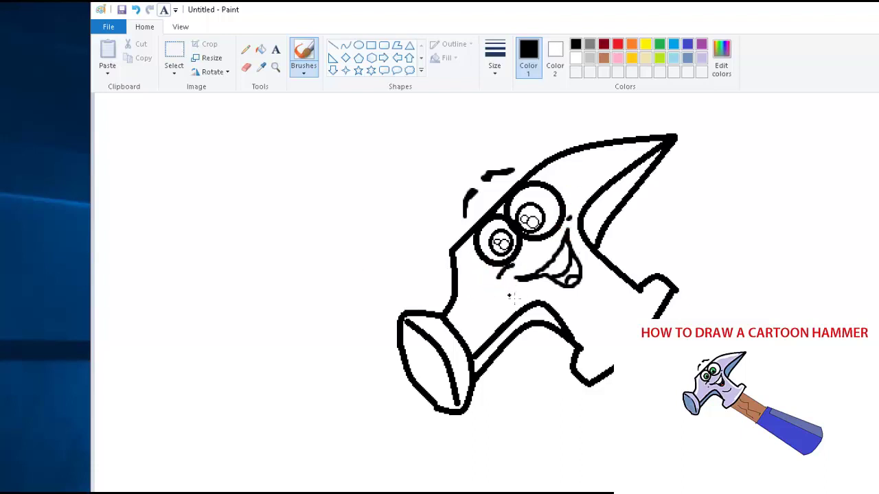
click(509, 291)
drag(572, 311, 615, 297)
Step: Choose the Fill tool with red for colouring the tongue
scroll(589, 309, down, 1)
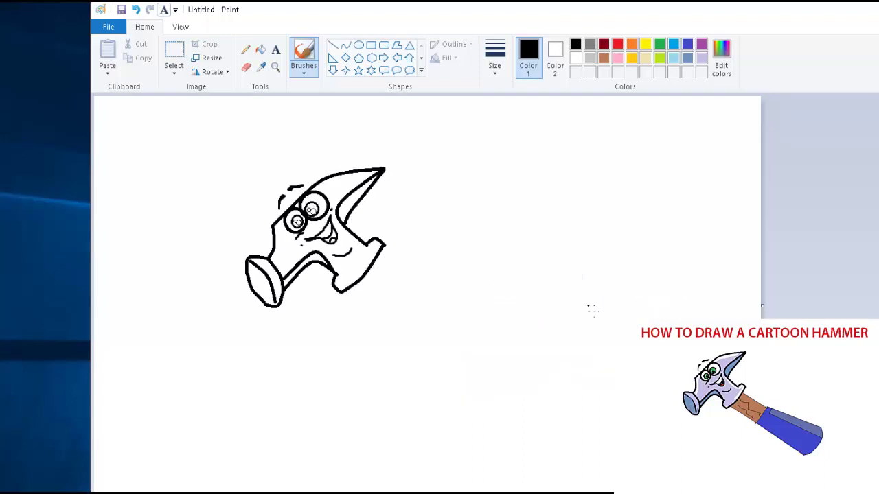
scroll(437, 292, up, 1)
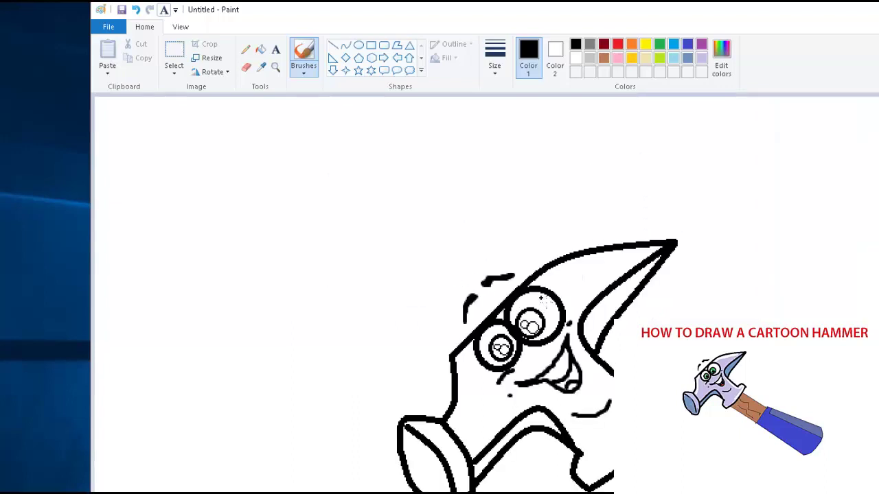
scroll(540, 298, down, 3)
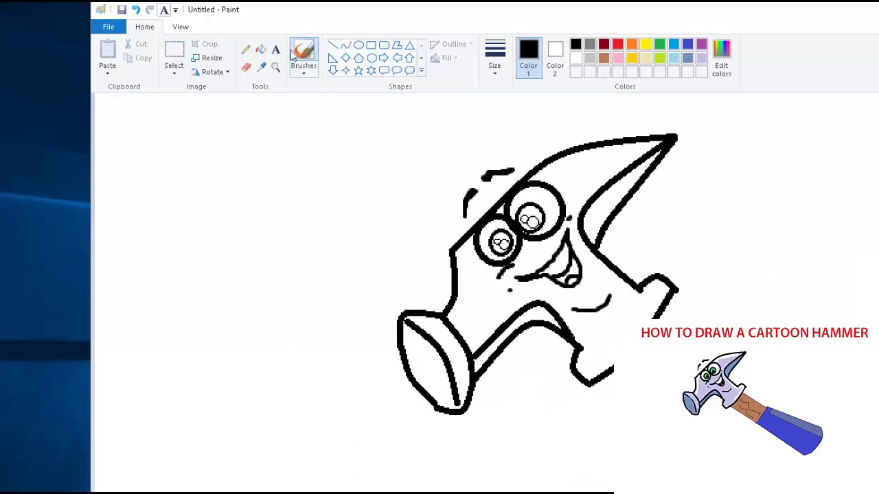
click(261, 49)
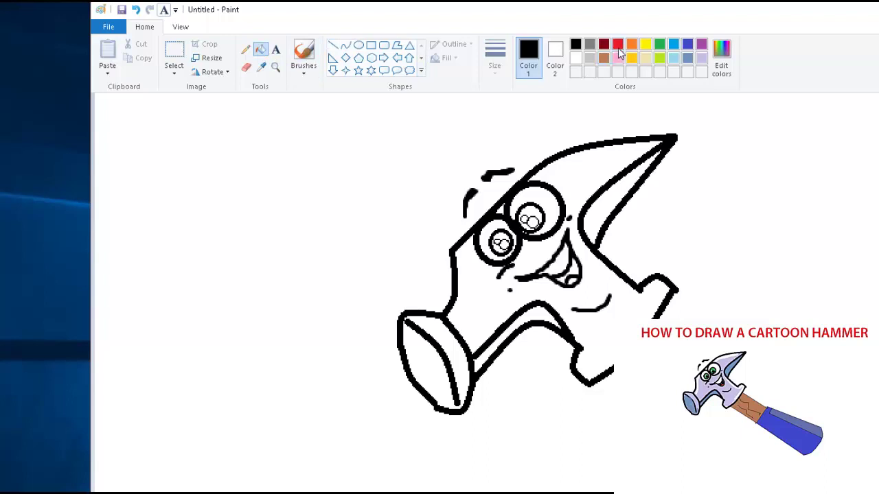
click(619, 44)
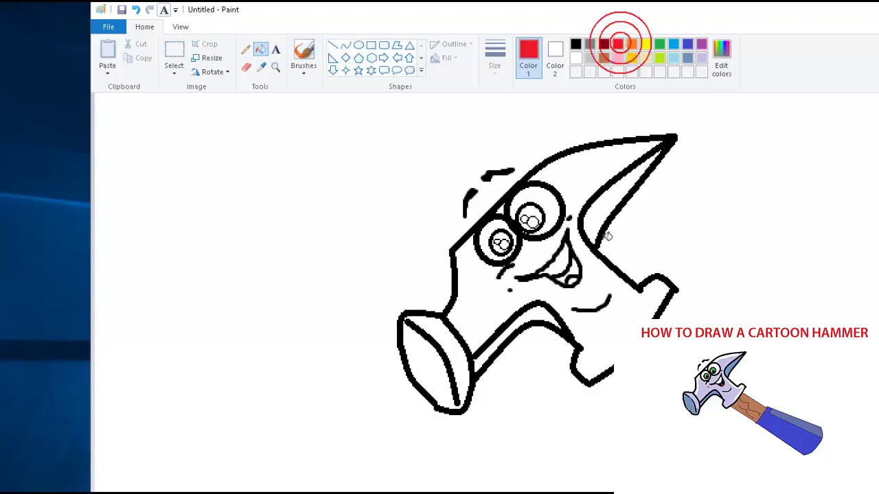
click(575, 283)
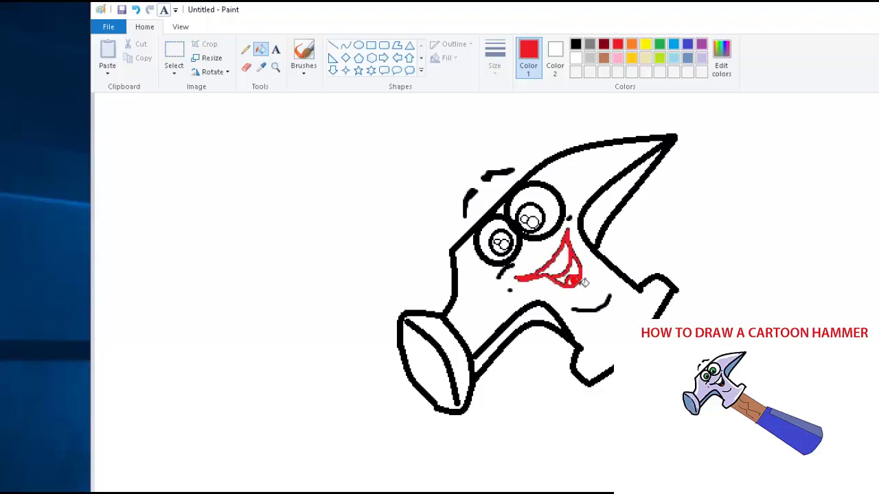
key(ctrl+z)
click(575, 283)
click(575, 286)
key(ctrl+z)
key(ctrl+z)
Step: Fill the tongue inside the open mouth with red, keeping the mouth outline black
scroll(587, 294, up, 1)
scroll(588, 294, down, 3)
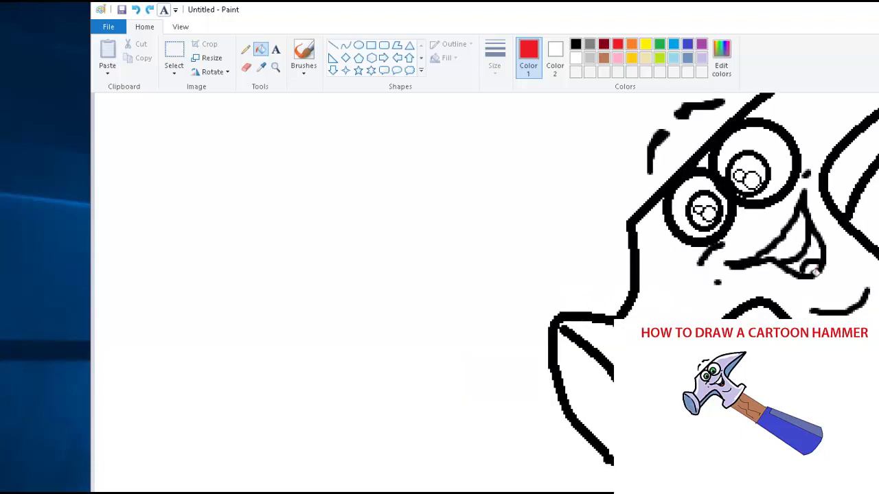
click(811, 270)
click(811, 273)
scroll(796, 278, down, 1)
scroll(619, 264, up, 2)
scroll(622, 271, down, 1)
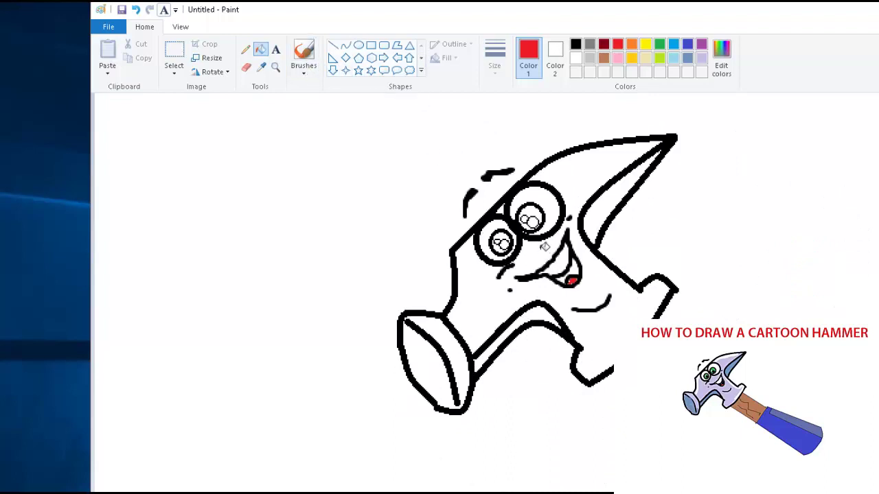
Step: Fill both irises with green and the larger inner circle of each eye with black, leaving the tiny circles white
click(575, 46)
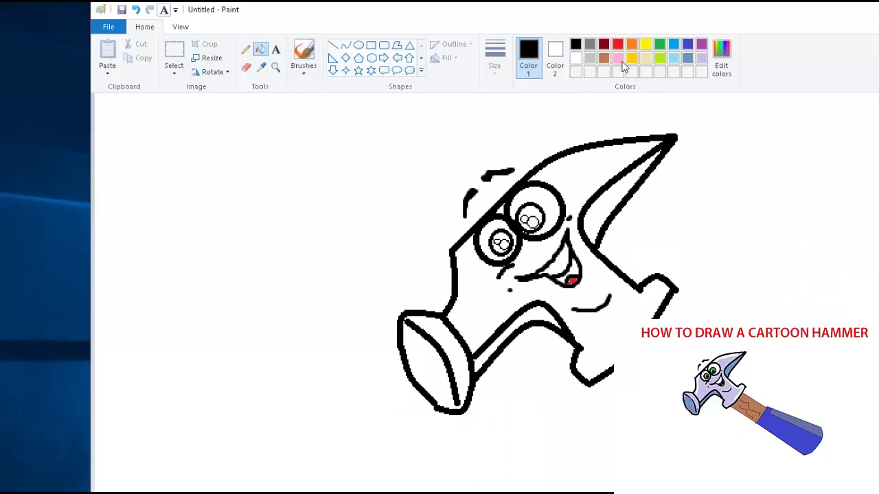
click(659, 44)
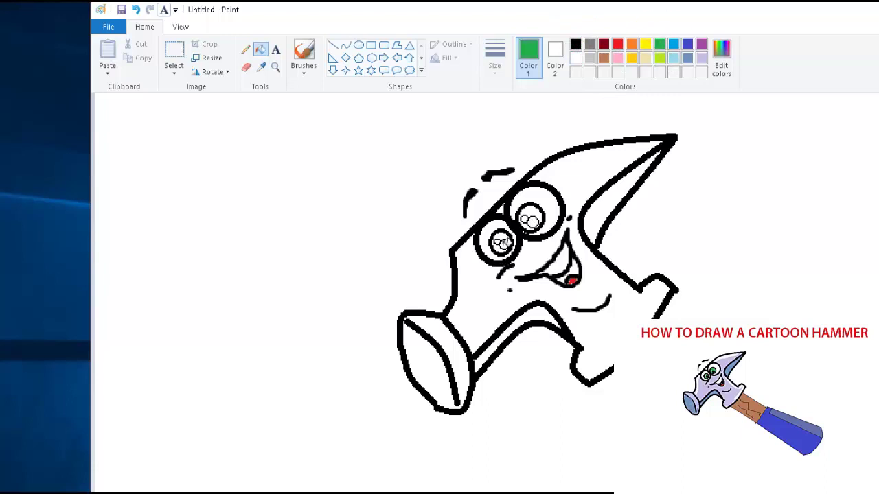
click(504, 241)
click(531, 211)
click(578, 44)
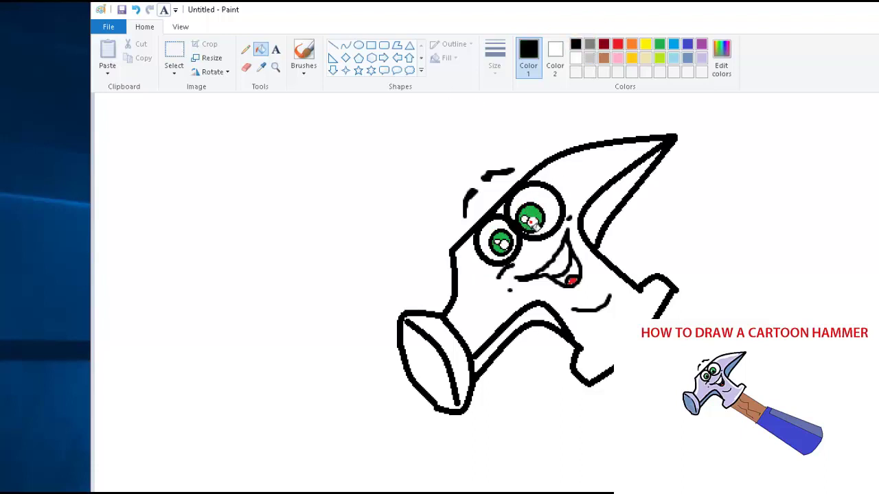
drag(534, 225, 528, 219)
drag(505, 246, 501, 242)
click(688, 58)
click(500, 314)
key(ctrl+z)
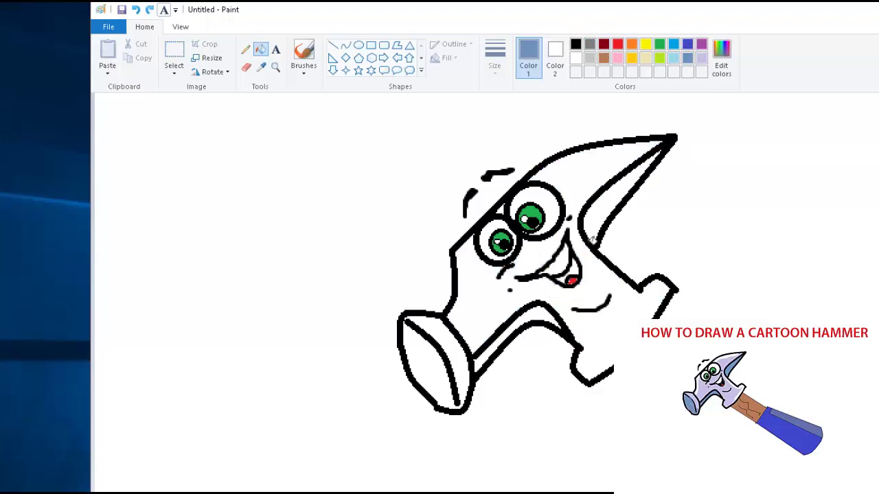
Step: Fill the hammer head, the striking end and the narrow strip under the head with lavender
click(702, 59)
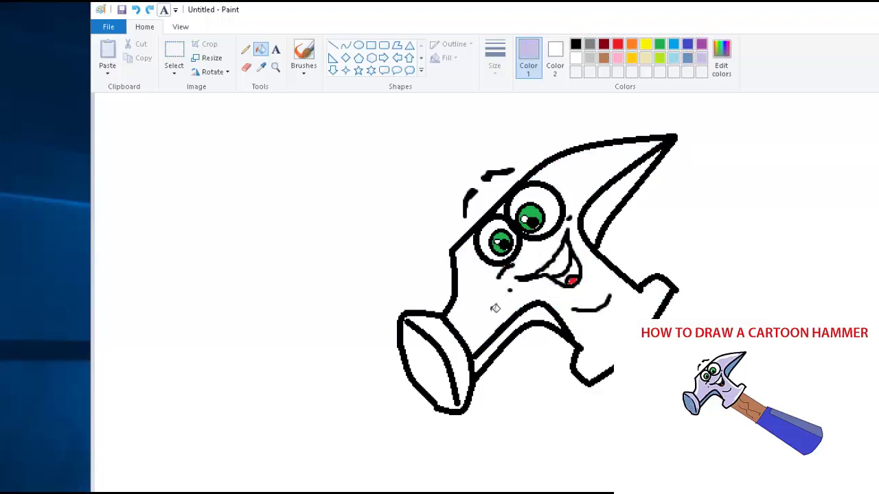
click(495, 308)
click(452, 351)
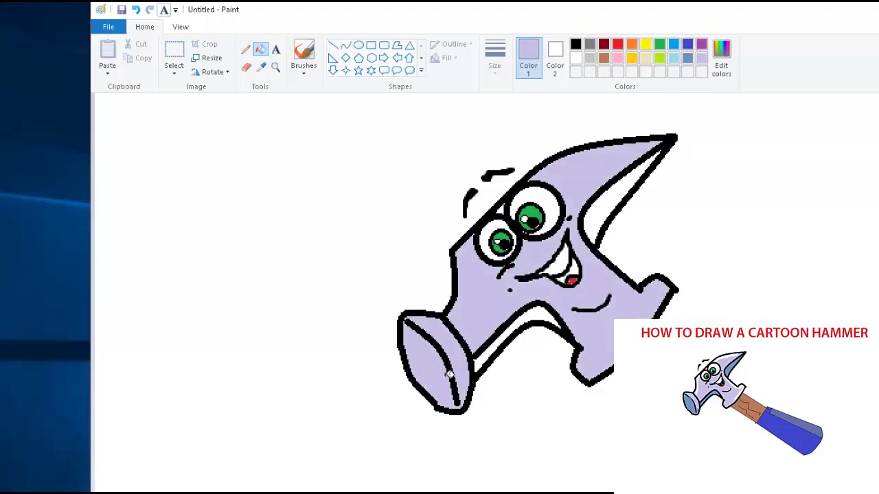
click(508, 343)
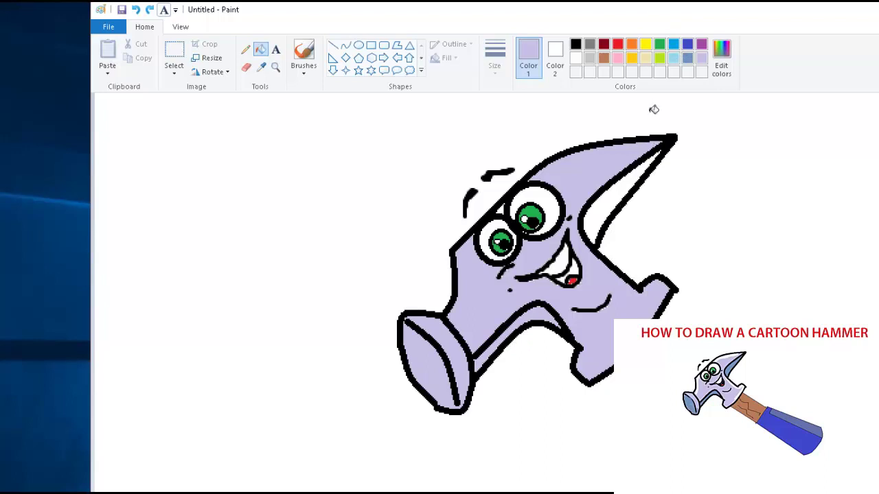
Step: Fill the narrow strip under the head and the inner side of the claw with blue-gray
click(687, 57)
click(535, 320)
click(615, 195)
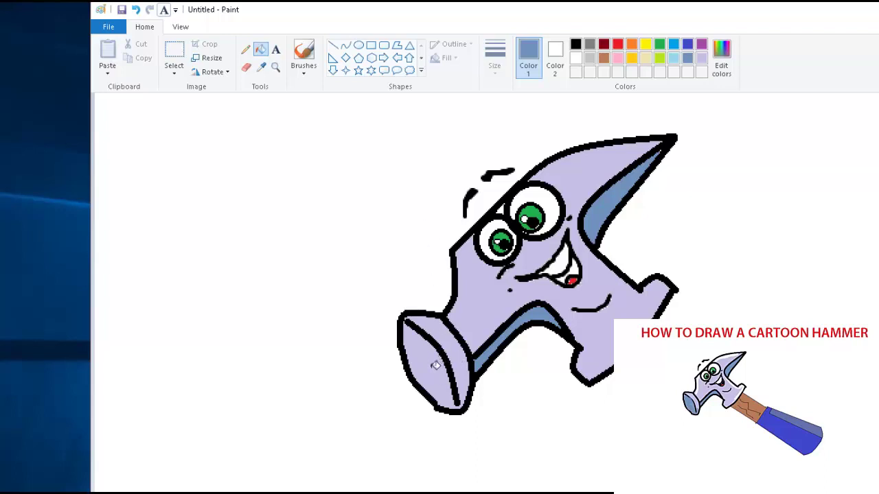
Step: Paint the flat striking face and the lower end of its rim blue-gray with the oil brush
click(306, 73)
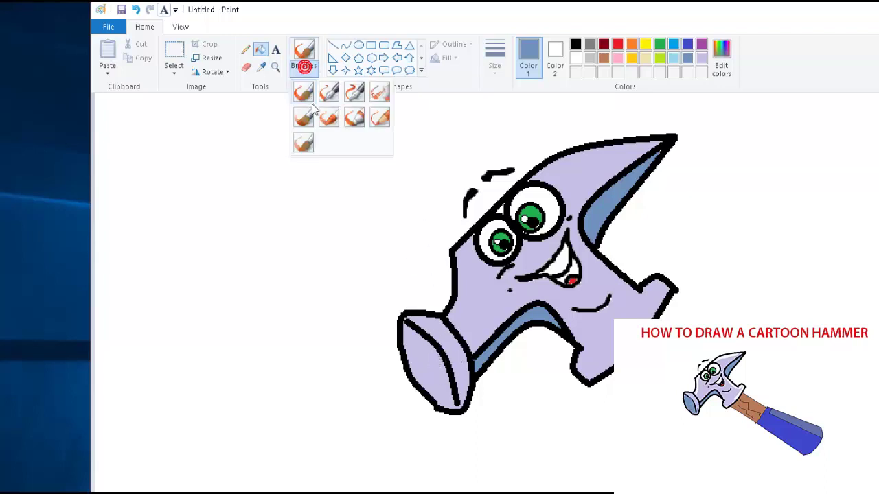
click(306, 118)
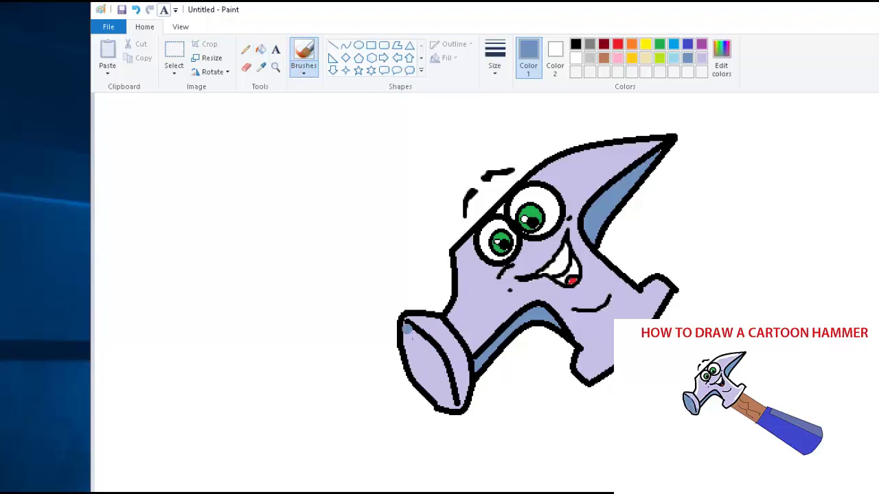
drag(411, 338, 409, 331)
scroll(414, 340, down, 1)
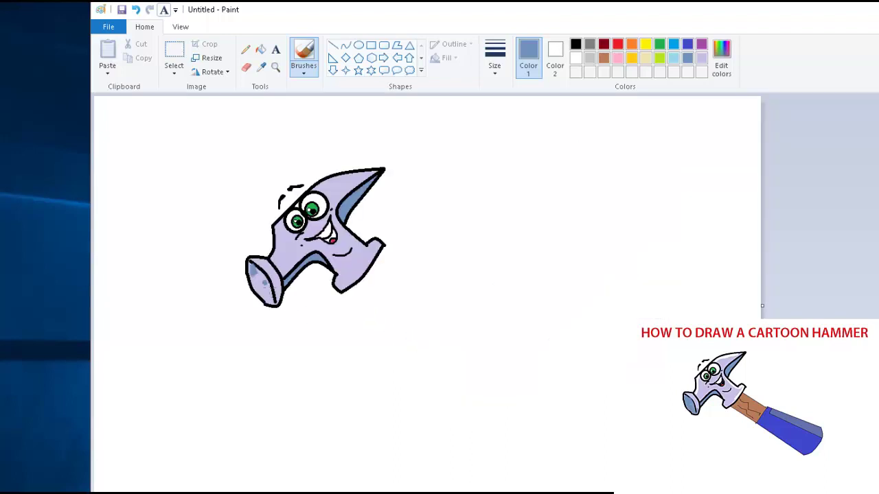
scroll(254, 276, up, 1)
scroll(390, 308, down, 3)
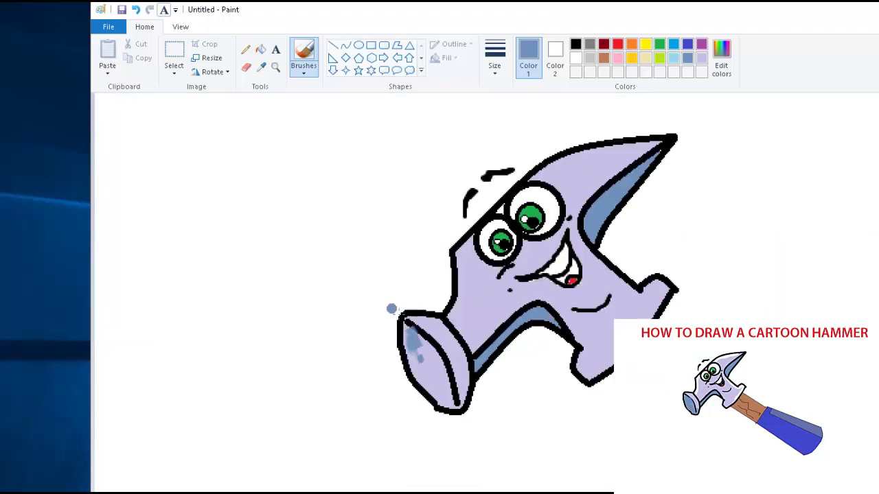
mouse_move(405, 230)
mouse_down()
mouse_move(417, 261)
mouse_move(423, 266)
mouse_move(416, 234)
mouse_move(434, 254)
mouse_move(426, 249)
mouse_move(452, 299)
mouse_move(434, 245)
mouse_move(417, 232)
mouse_move(432, 263)
mouse_move(416, 284)
mouse_up()
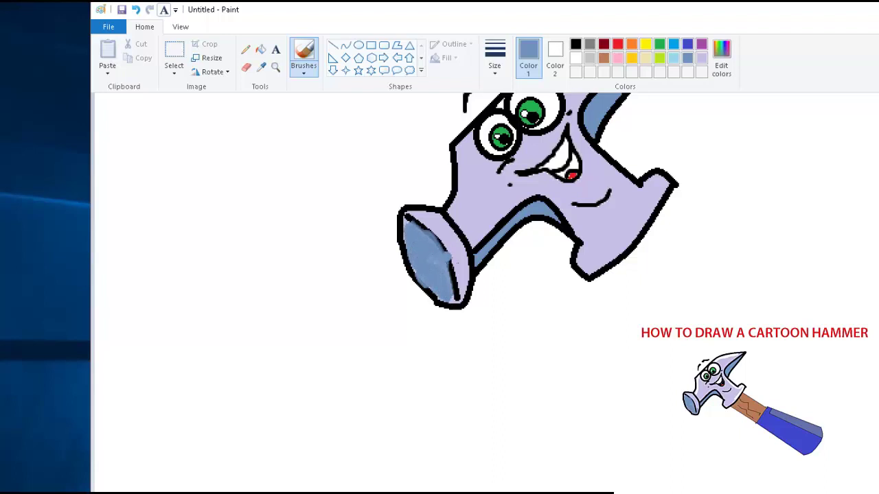
mouse_move(450, 262)
mouse_down()
mouse_move(477, 294)
mouse_move(459, 295)
mouse_move(459, 275)
mouse_move(463, 298)
mouse_up()
scroll(485, 286, up, 3)
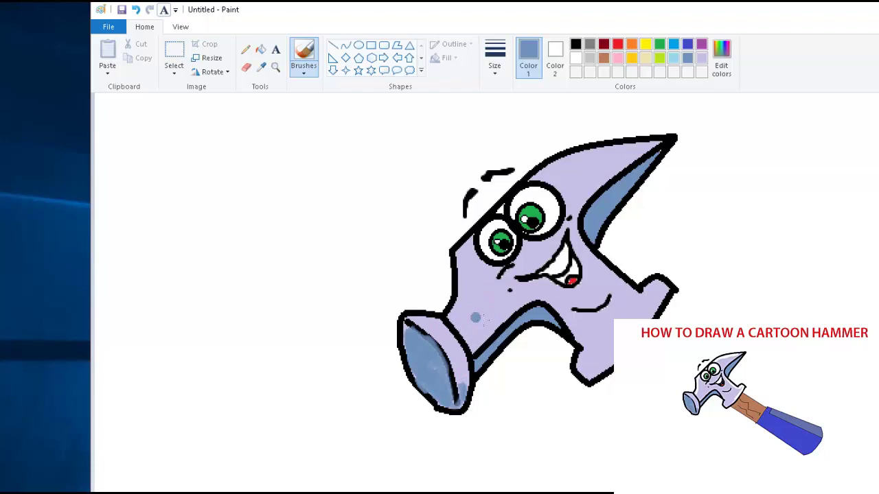
Step: Paint white highlights along the hammer head's left edge and the claw's upper edge with the brush
click(555, 55)
click(527, 55)
click(579, 59)
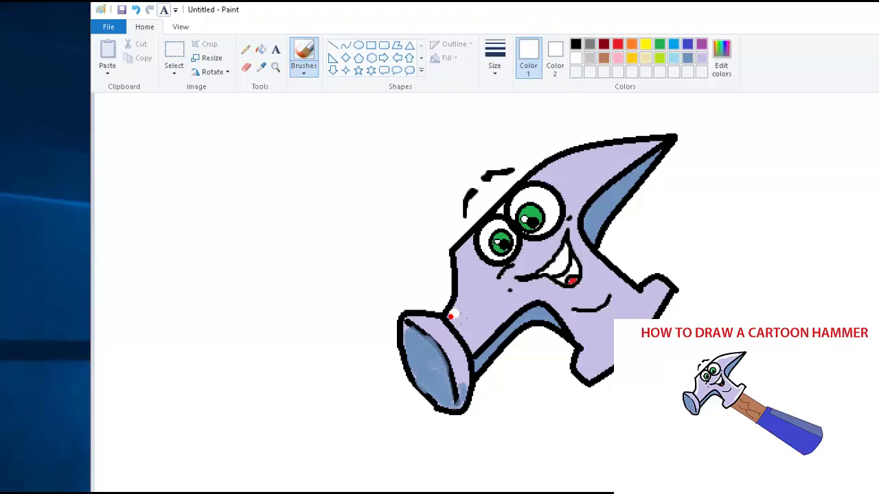
drag(451, 316, 467, 242)
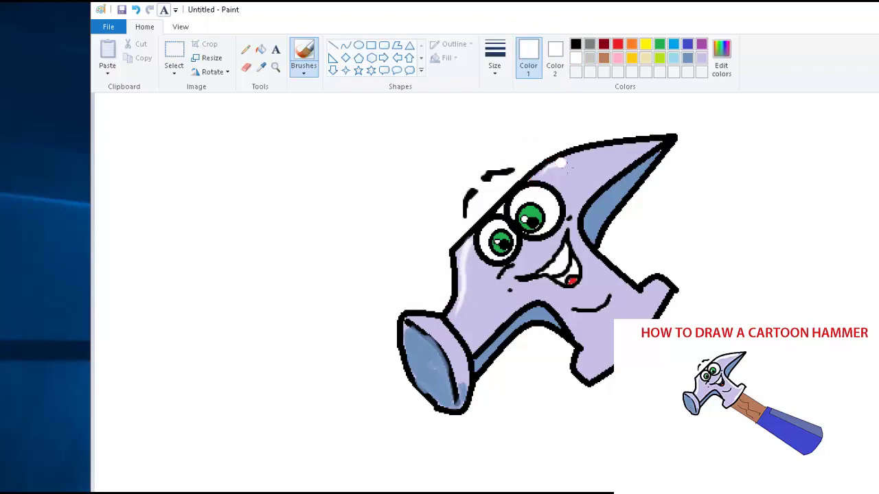
mouse_move(556, 165)
mouse_down()
mouse_move(579, 168)
mouse_move(647, 143)
mouse_move(555, 172)
mouse_up()
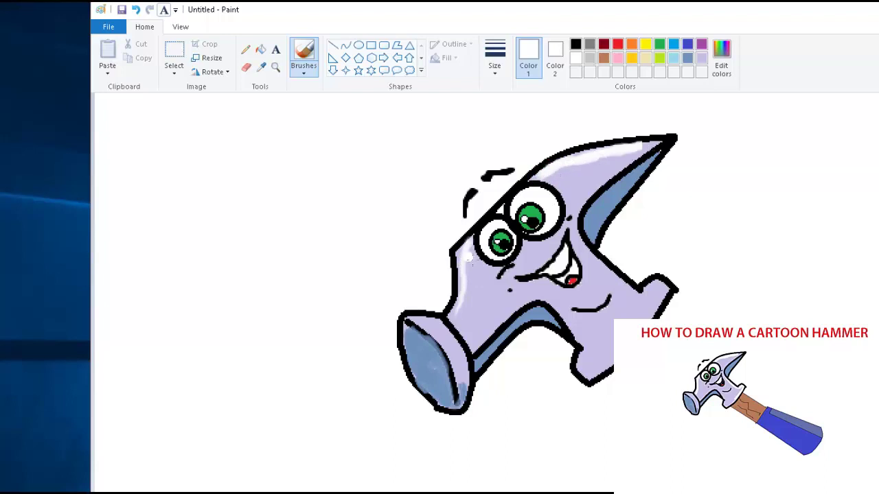
drag(466, 248, 456, 321)
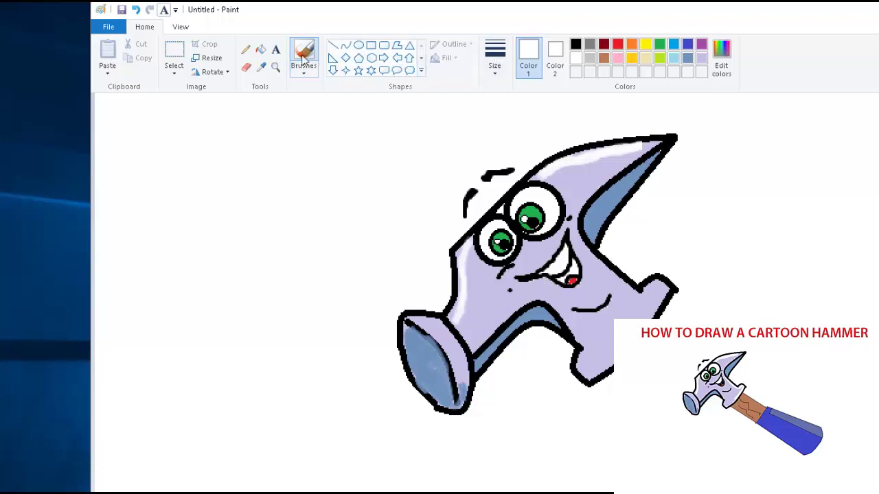
Step: Fill the mouth interior around the red tongue with black
click(261, 52)
click(575, 44)
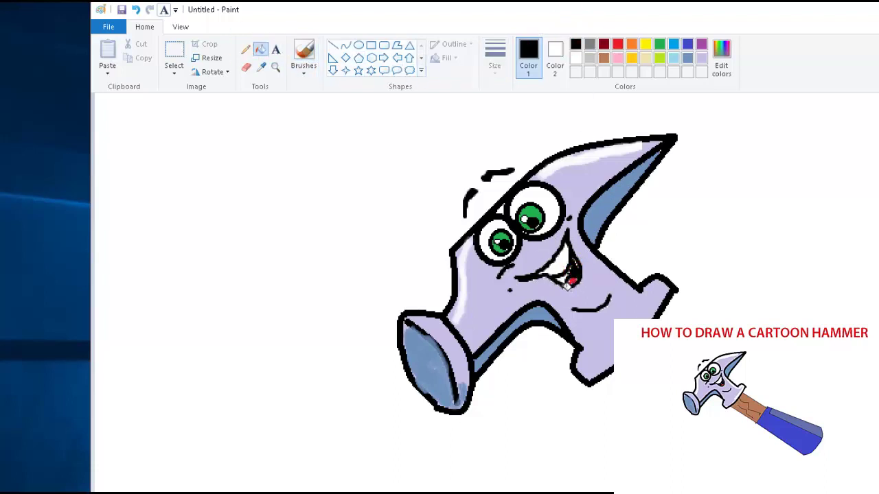
click(565, 284)
scroll(607, 271, down, 2)
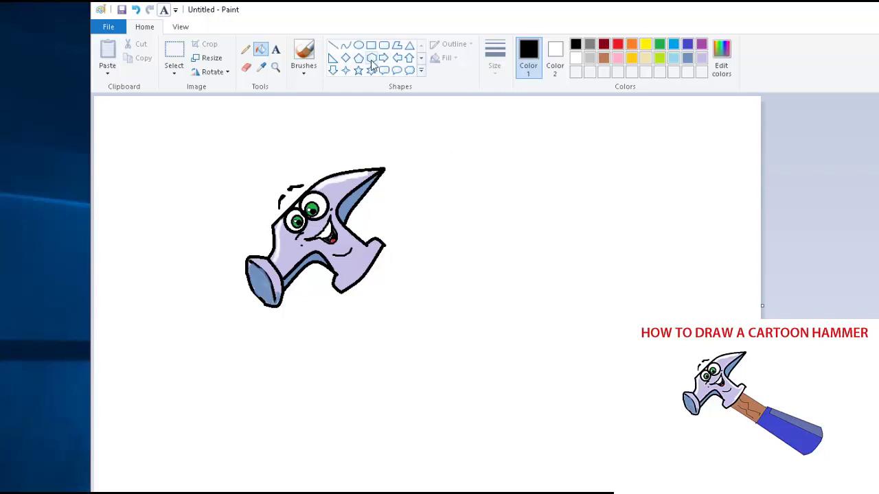
Step: Brush white highlights along the right side of the hammer head, from below the claw around the collar
click(245, 49)
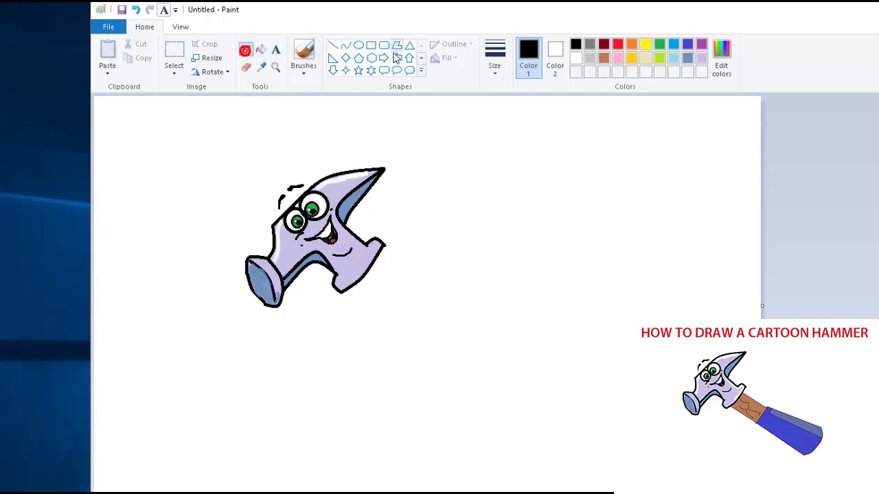
click(304, 73)
click(306, 118)
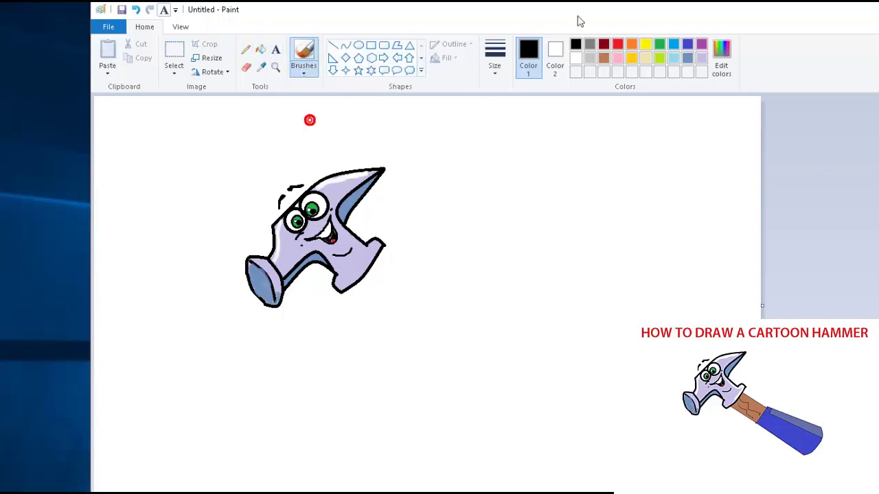
click(575, 58)
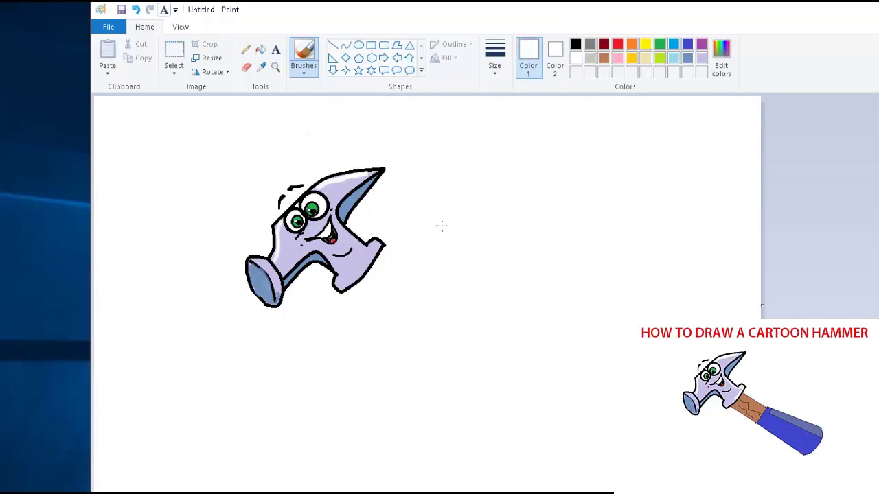
scroll(410, 277, up, 1)
scroll(574, 310, down, 1)
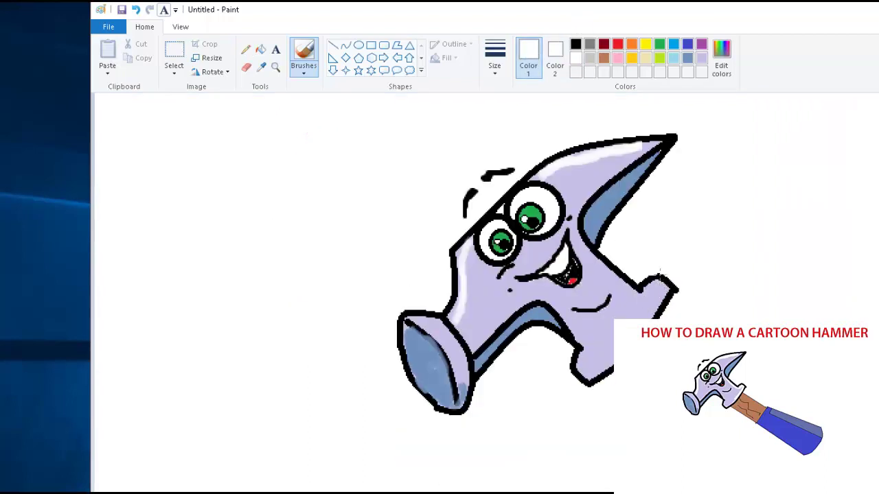
click(581, 239)
mouse_move(578, 240)
mouse_down()
mouse_move(631, 299)
mouse_move(662, 287)
mouse_move(645, 314)
mouse_up()
scroll(600, 283, down, 2)
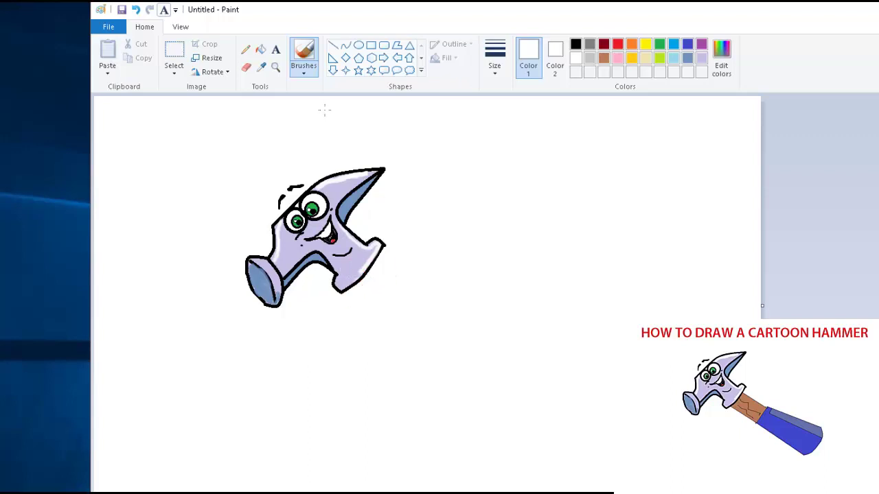
Step: Draw two parallel black straight lines running diagonally down from the collar as the handle's long edges
click(246, 49)
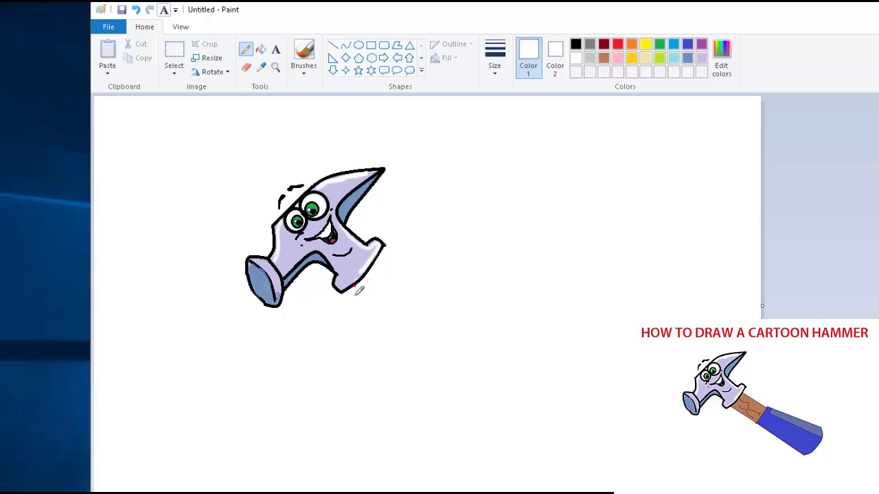
key(ctrl+z)
click(575, 45)
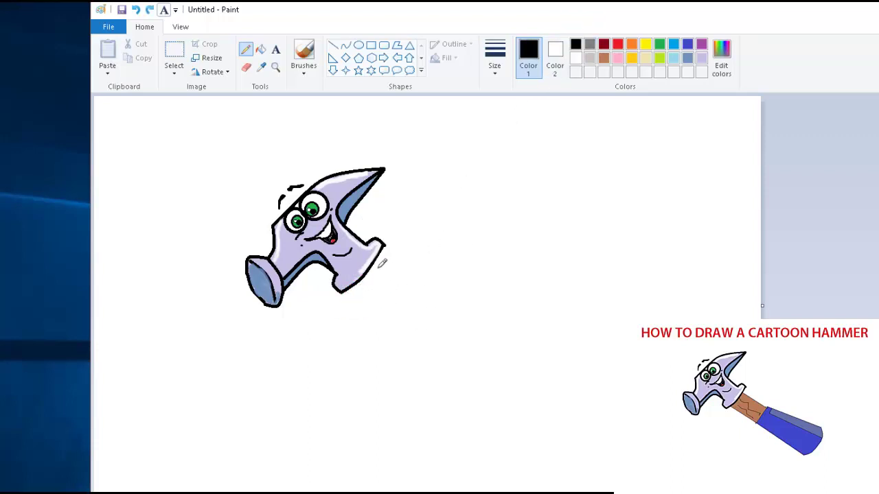
click(333, 45)
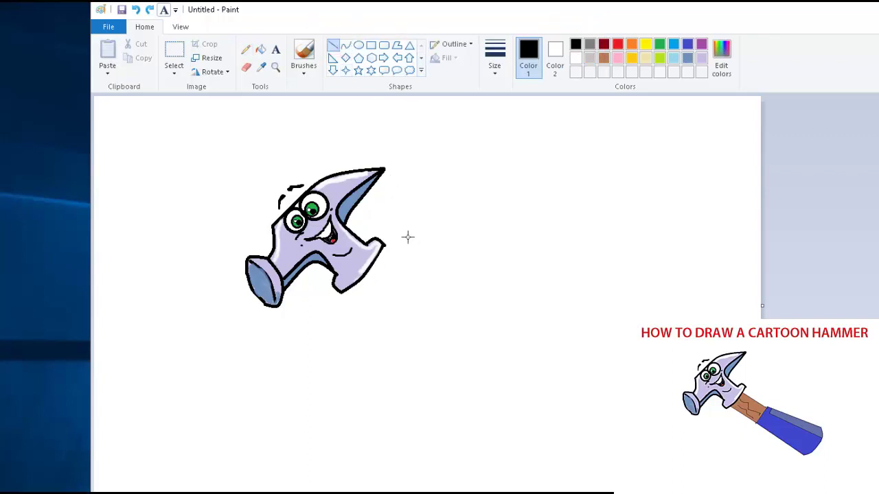
drag(378, 259, 438, 298)
click(457, 296)
drag(356, 294, 413, 330)
click(460, 322)
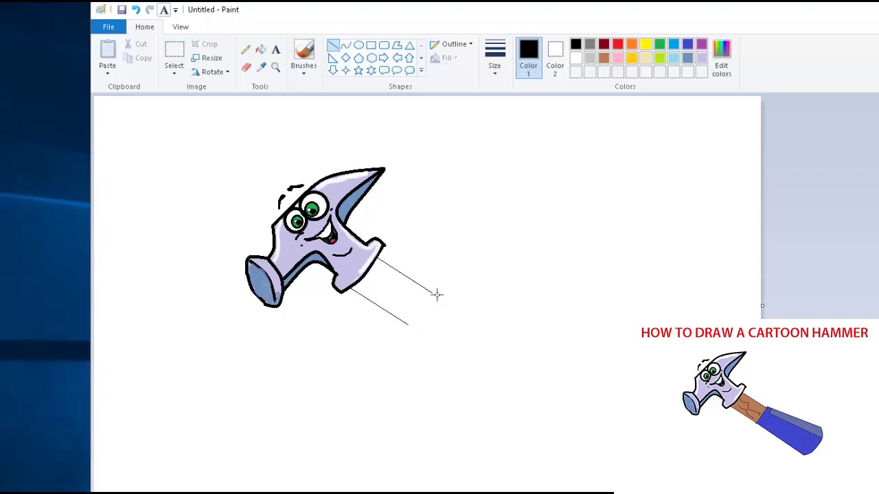
Step: Close the lower end of the handle with a straight line and join its corners
drag(432, 291, 412, 333)
click(429, 338)
drag(411, 332, 468, 369)
key(ctrl+z)
ctrl+scroll(478, 313, up, 2)
scroll(613, 306, down, 3)
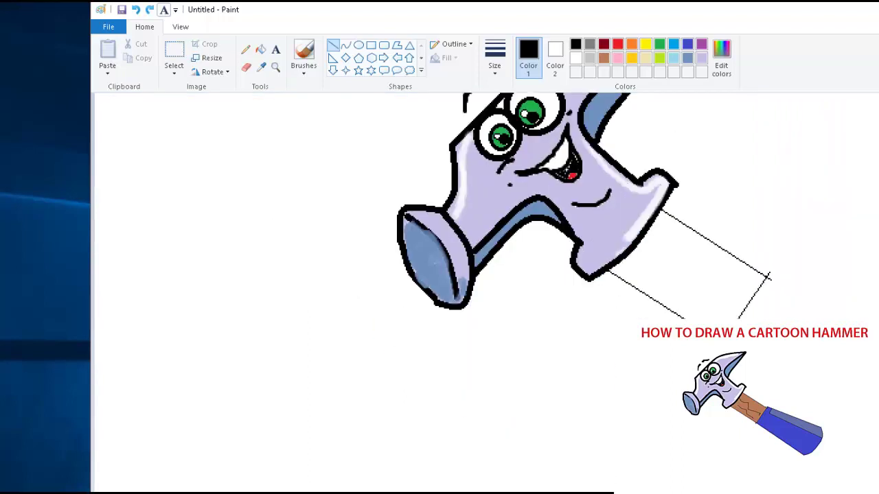
click(715, 337)
click(762, 274)
ctrl+scroll(780, 300, down, 2)
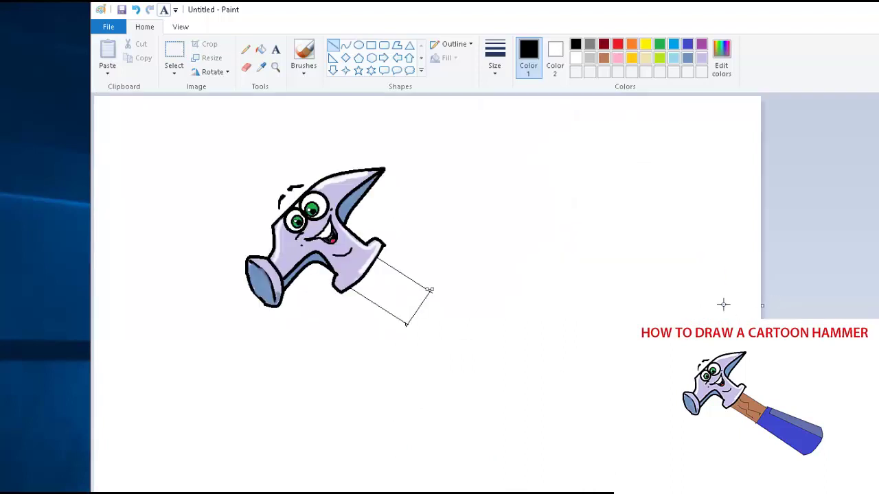
Step: Draw the grip's two long edges as straight lines that widen away from the end of the handle
click(505, 296)
mouse_move(430, 290)
mouse_down()
mouse_move(572, 348)
mouse_move(551, 335)
mouse_up()
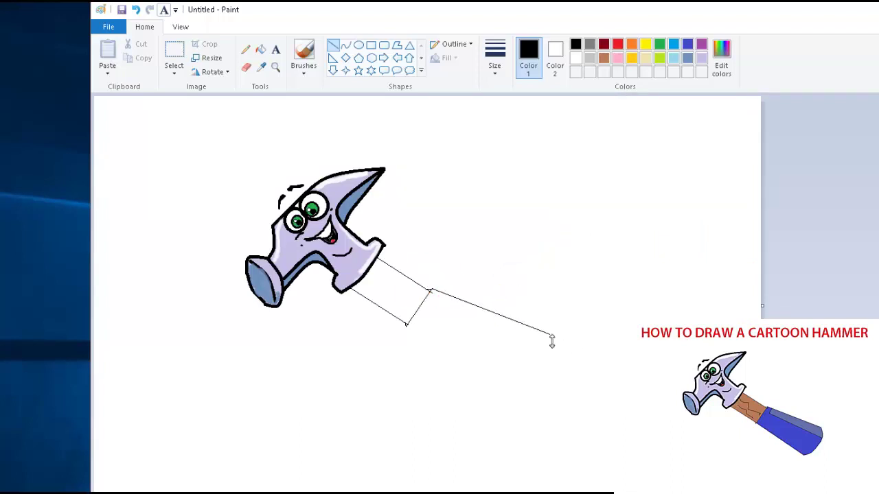
drag(406, 323, 515, 401)
Step: Try to close the wide end of the grip with a straight line
mouse_move(547, 334)
mouse_down()
mouse_move(529, 382)
mouse_move(513, 395)
mouse_up()
click(567, 389)
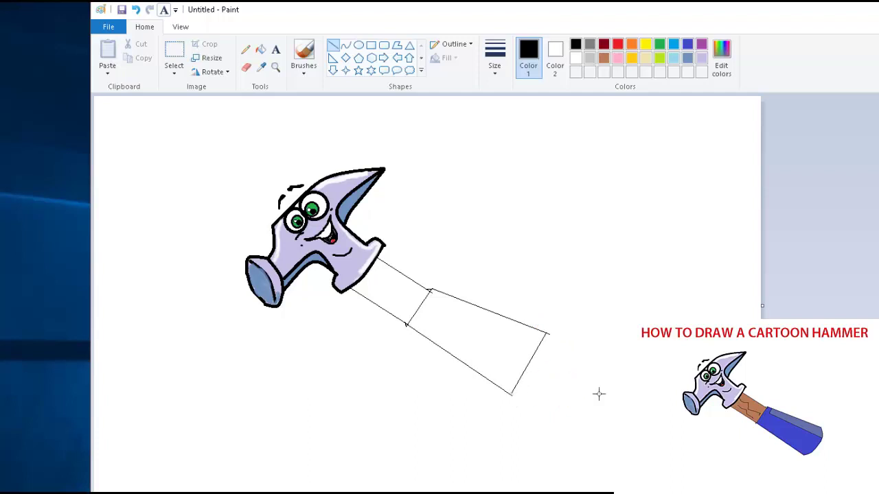
key(ctrl+z)
drag(511, 395, 549, 334)
click(594, 358)
key(ctrl+z)
Step: Close the wide end of the grip with rounded curve segments joining its two long edges
click(346, 45)
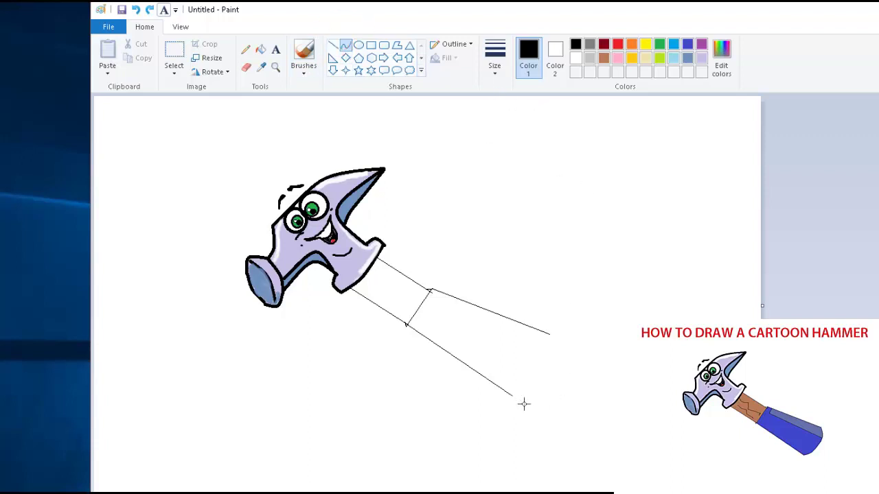
drag(563, 375, 535, 398)
click(531, 392)
click(577, 388)
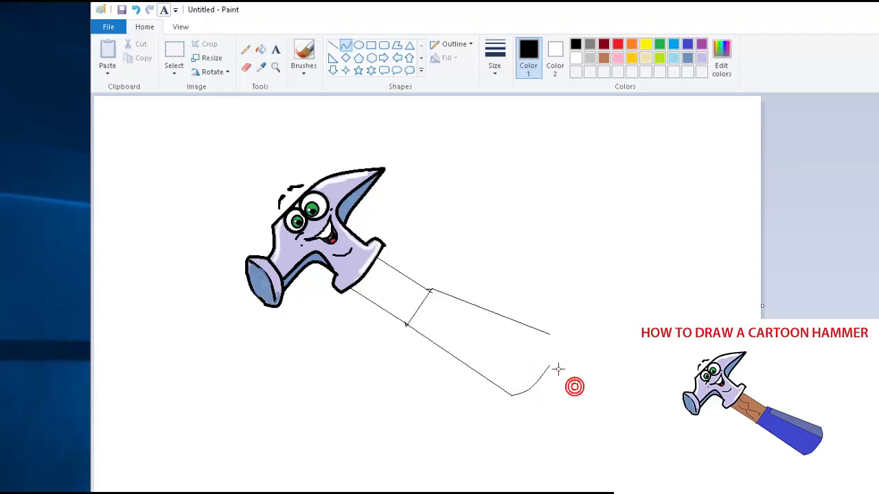
mouse_move(555, 364)
mouse_down()
mouse_move(554, 343)
mouse_move(563, 357)
mouse_up()
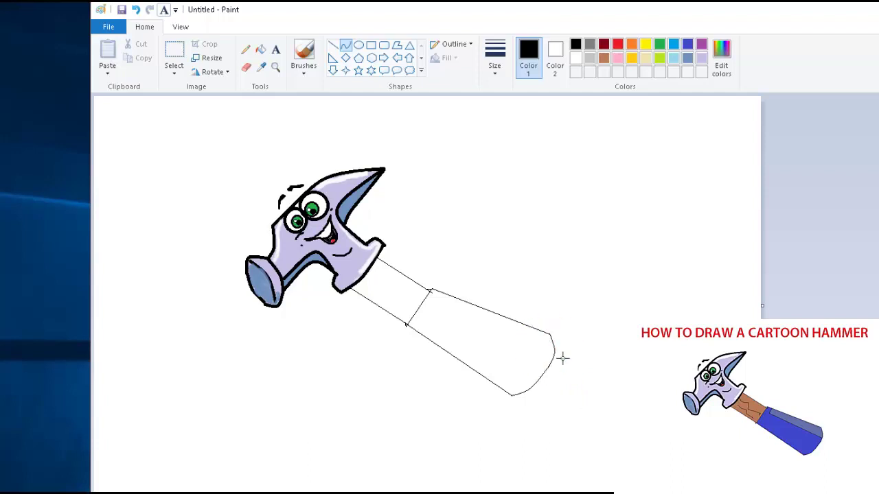
click(610, 366)
Step: Outline a narrow panel along the grip's upper edge with a short end line and a long inner line
drag(447, 298, 443, 307)
click(444, 305)
mouse_move(443, 309)
mouse_down()
mouse_move(484, 325)
mouse_move(443, 311)
mouse_up()
click(443, 310)
click(452, 317)
drag(436, 304, 556, 364)
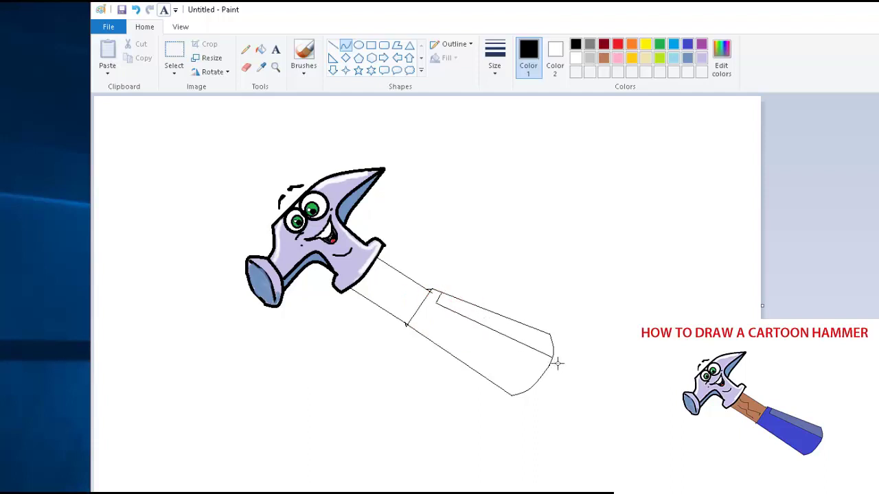
drag(557, 363, 558, 364)
click(541, 356)
click(621, 372)
Step: Close the gap at the inner corner of the grip's narrow panel with the pencil
ctrl+scroll(487, 310, up, 1)
scroll(487, 310, down, 3)
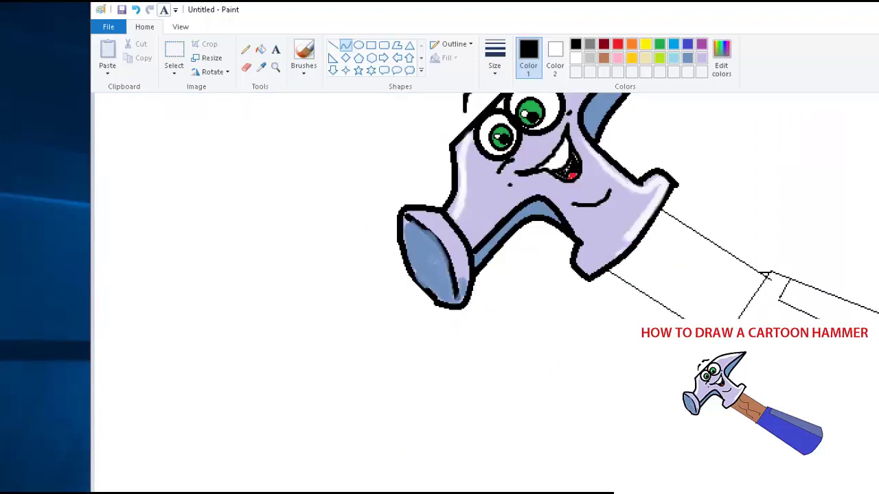
click(783, 301)
drag(784, 304, 806, 314)
click(787, 318)
key(ctrl+z)
click(245, 50)
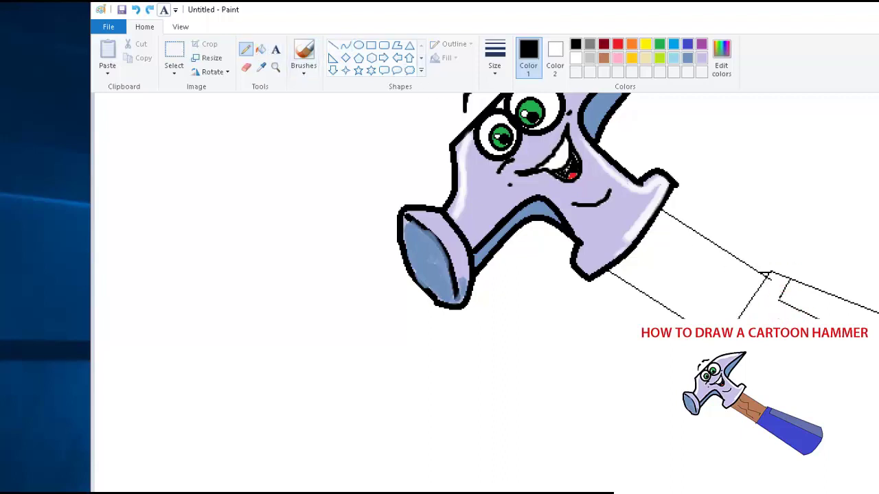
click(781, 296)
click(780, 300)
scroll(748, 315, down, 1)
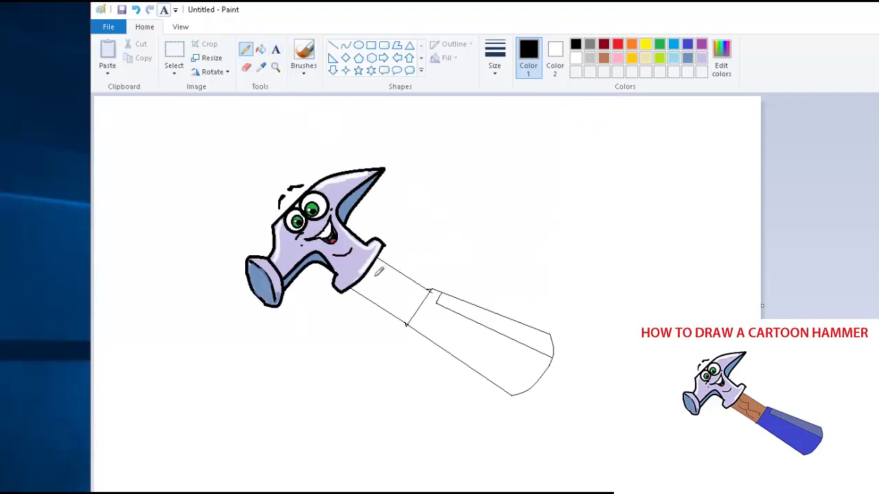
Step: Draw two jagged wood-grain lines lengthwise on the handle between the collar and the grip with the pencil
drag(371, 269, 415, 306)
drag(371, 288, 404, 318)
key(ctrl+z)
drag(368, 287, 402, 317)
Step: Fill the wooden handle section with brown and the main part of the grip with indigo blue
click(260, 49)
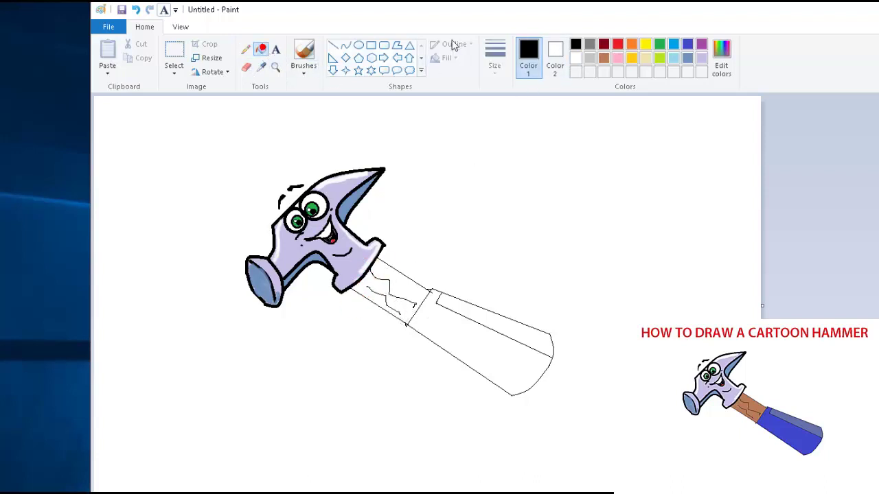
click(604, 58)
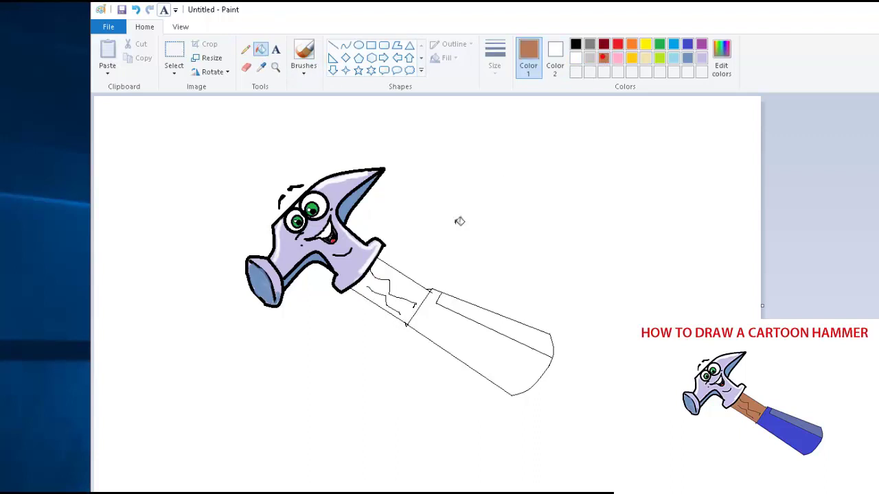
click(407, 289)
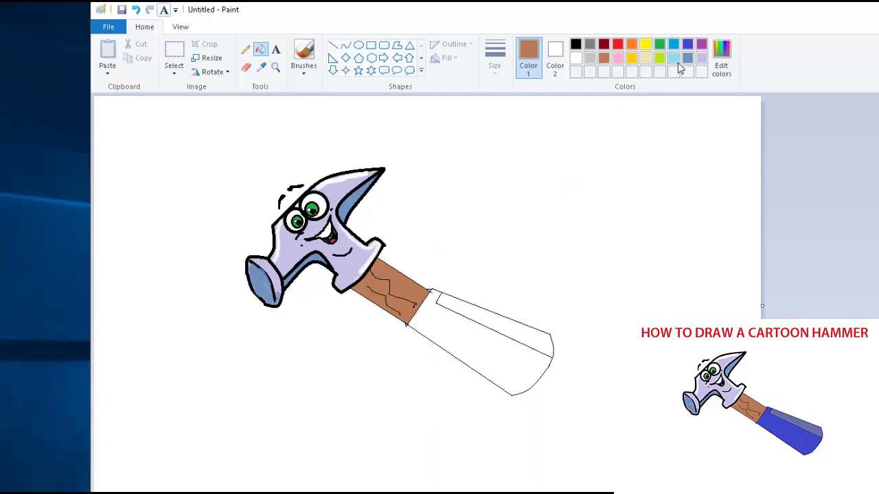
click(689, 47)
click(445, 328)
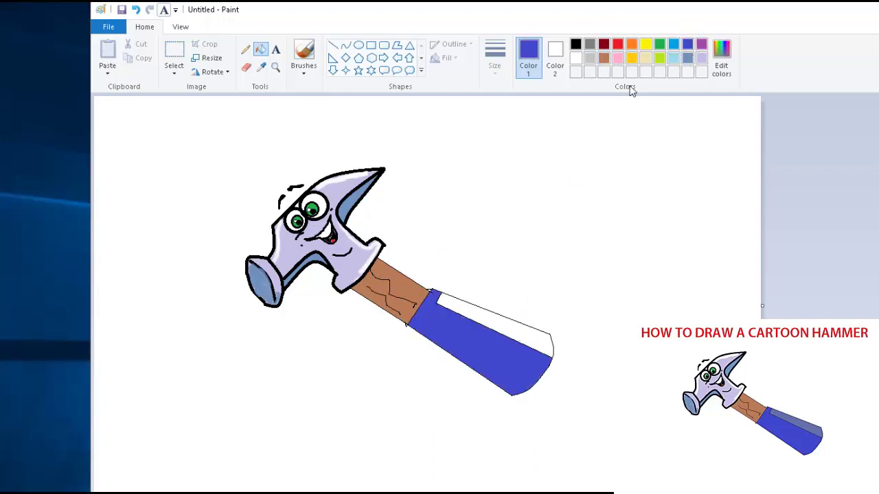
Step: Mix a muted grayish-blue custom colour and fill the narrow panel along the grip's upper edge with it
click(721, 59)
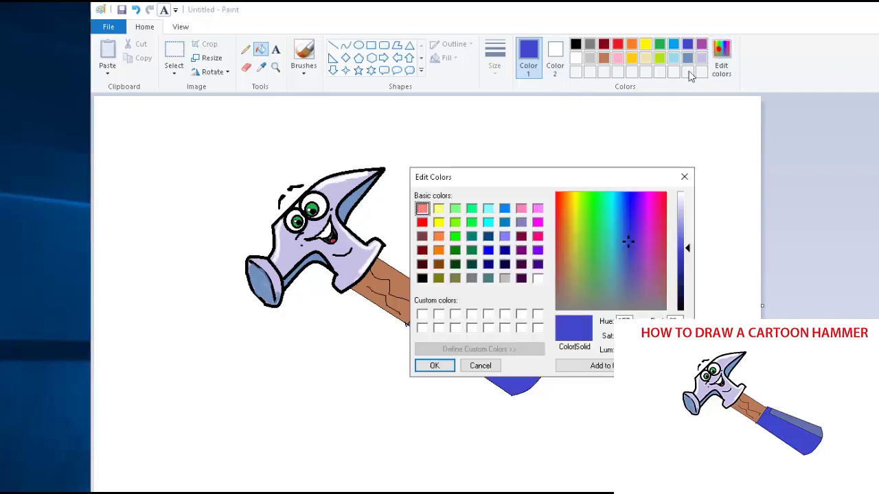
click(627, 274)
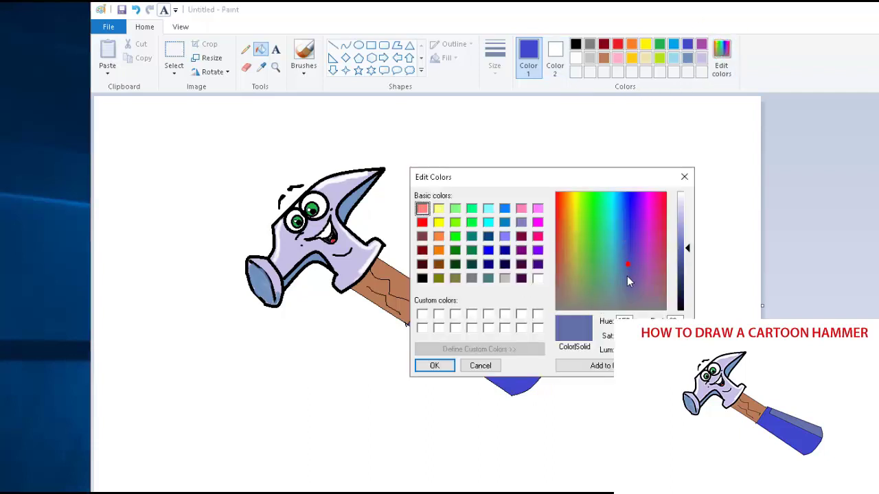
click(434, 365)
click(501, 327)
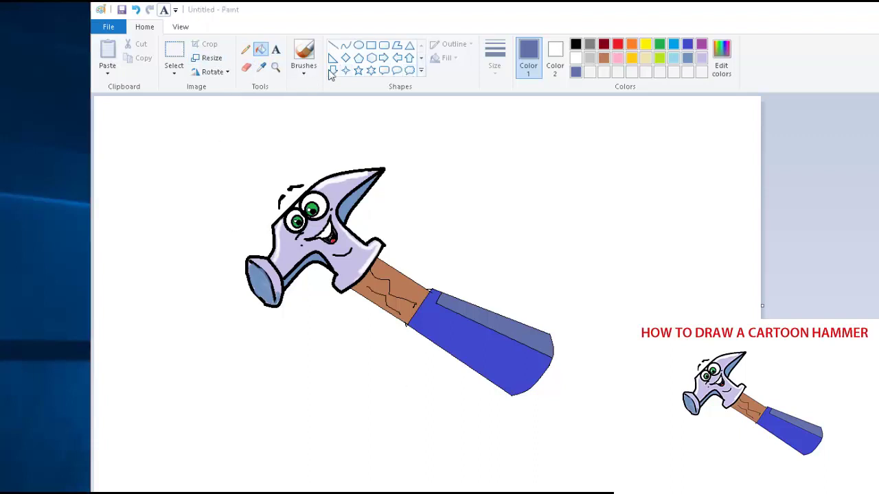
Step: Add the text "HOW TO DRAW A CARTOON HAMMER" above the hammer and widen its text box to the canvas edge
click(269, 53)
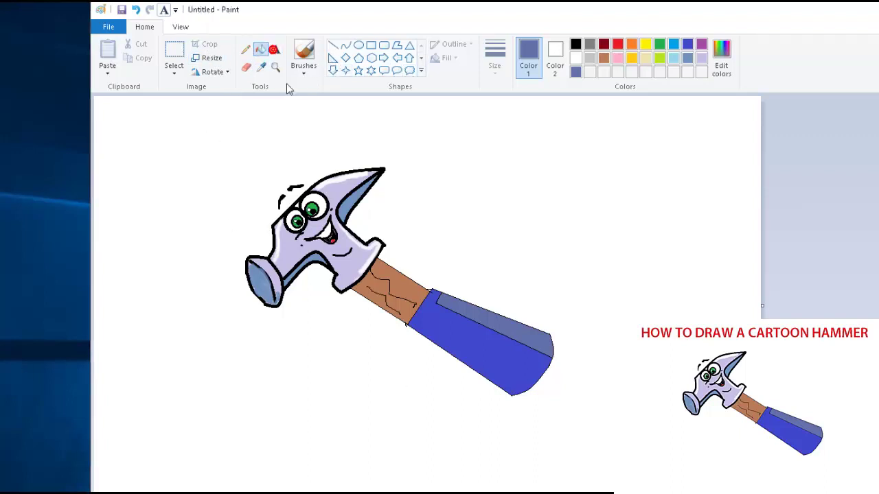
click(274, 52)
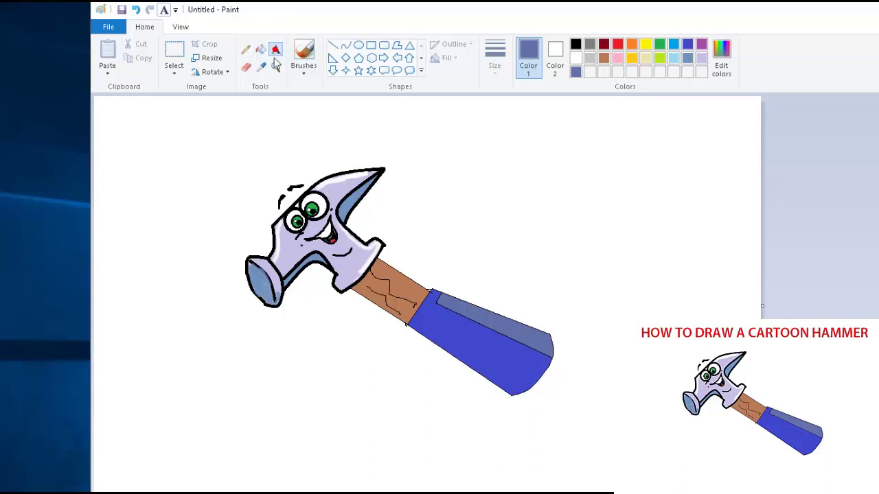
click(174, 150)
text(HOW TO DRAW A CARTOON HAMMER)
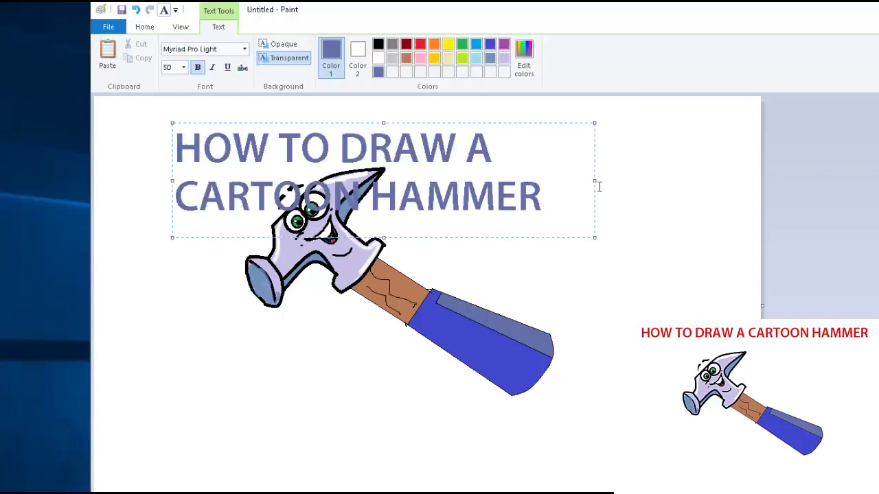
drag(602, 183, 768, 180)
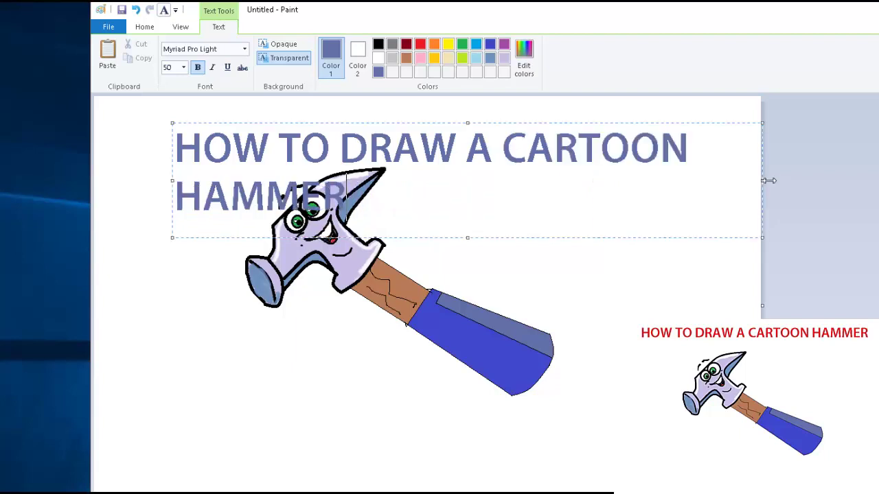